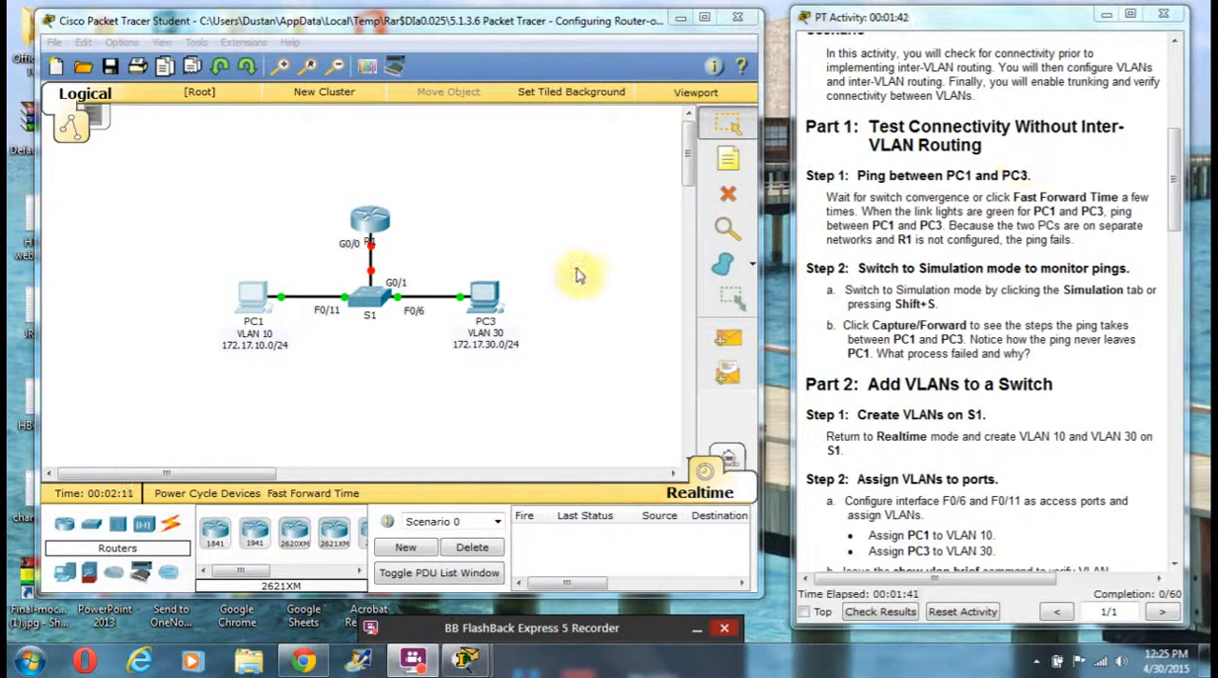
Step: Ping PC3 at 172.17.30.10 from the PC1 command prompt and close the PC1 window
{"action": "left_click", "coordinate": [255, 298]}
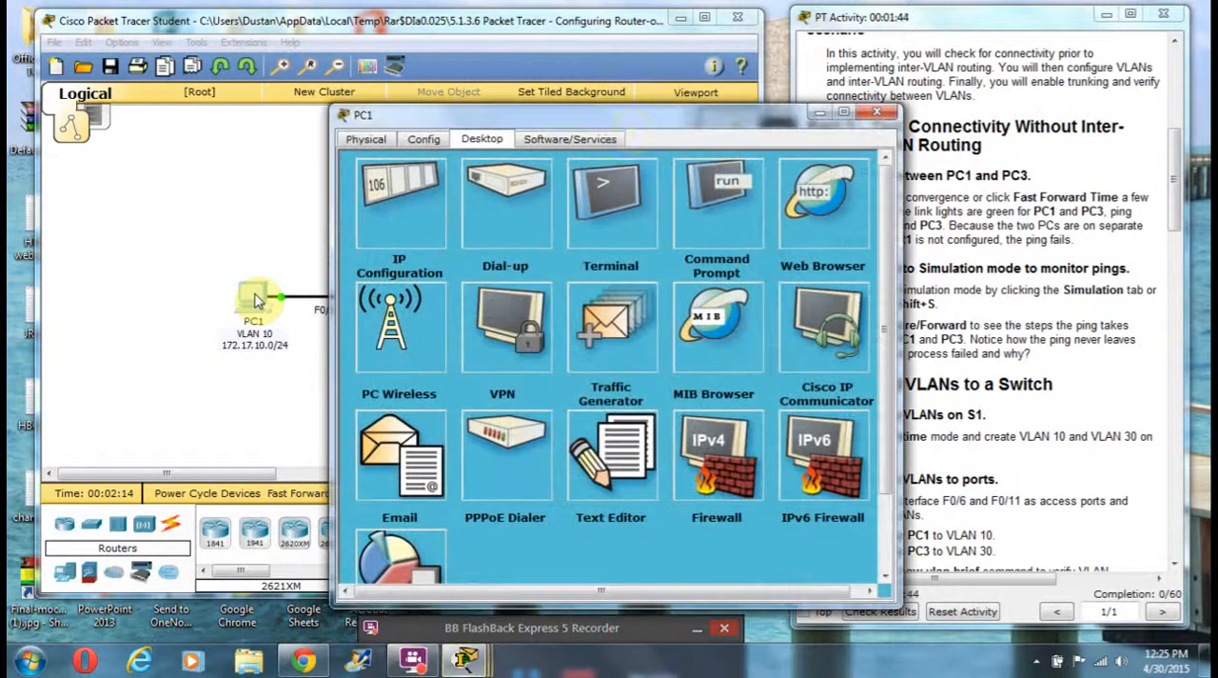
{"action": "left_click_drag", "start_coordinate": [666, 122], "coordinate": [331, 74]}
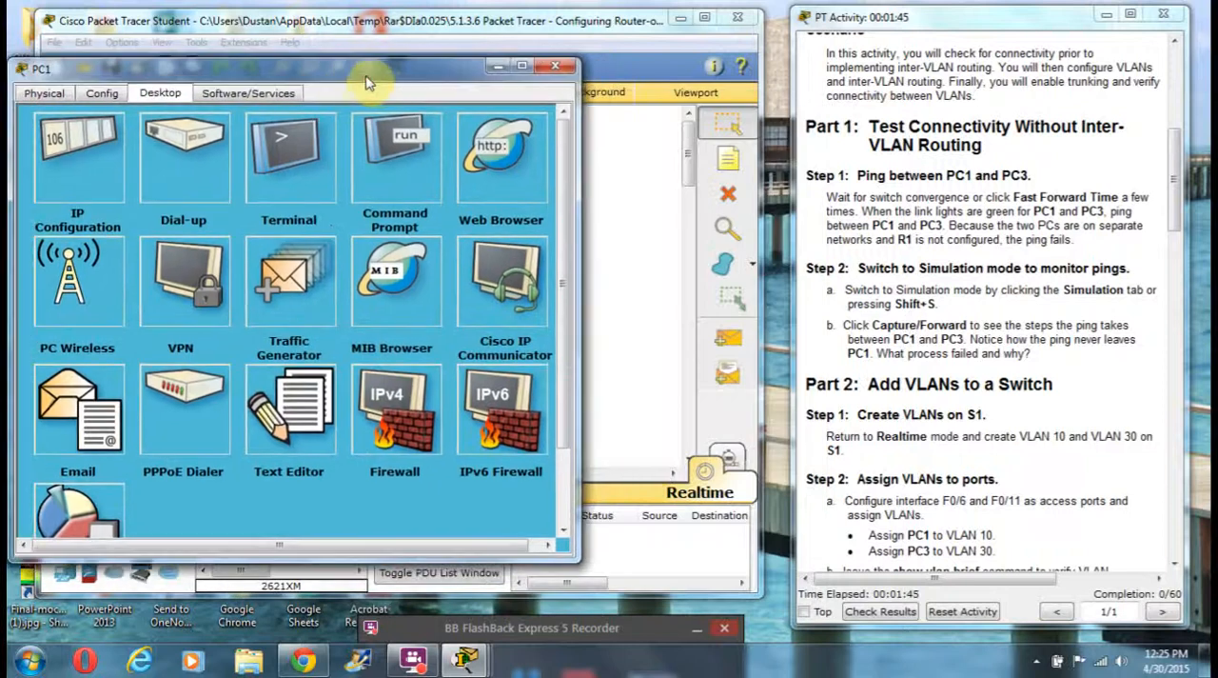
{"action": "left_click", "coordinate": [444, 157]}
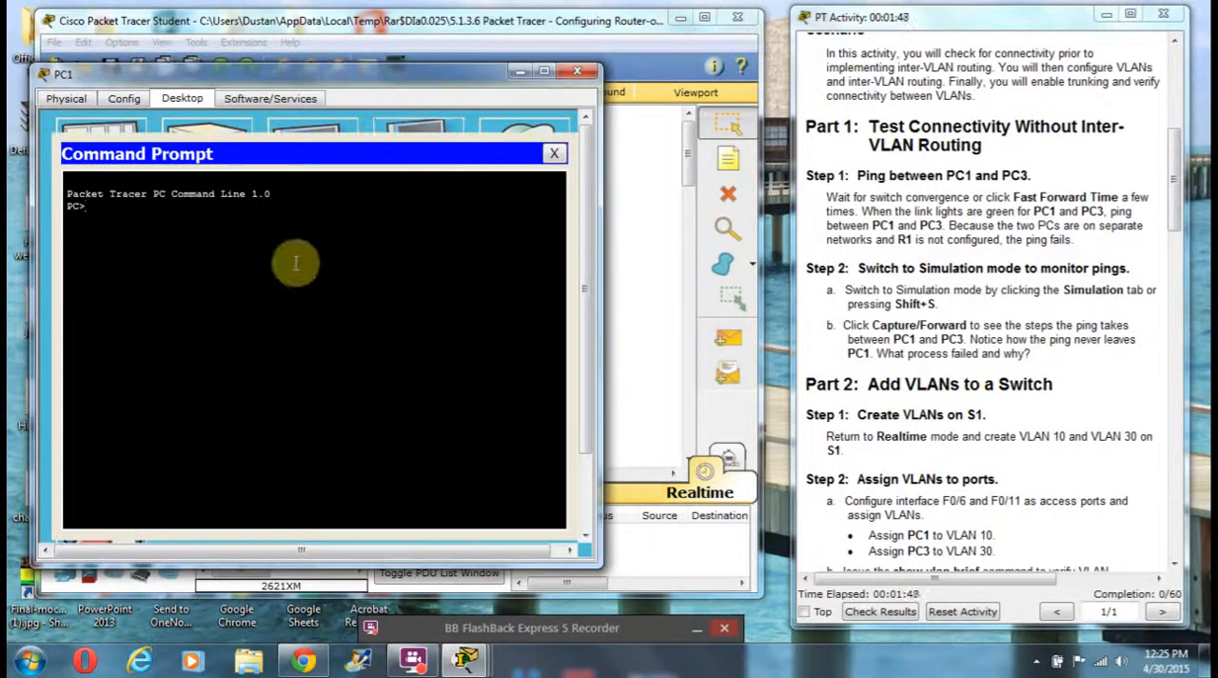
{"action": "type", "text": "ping"}
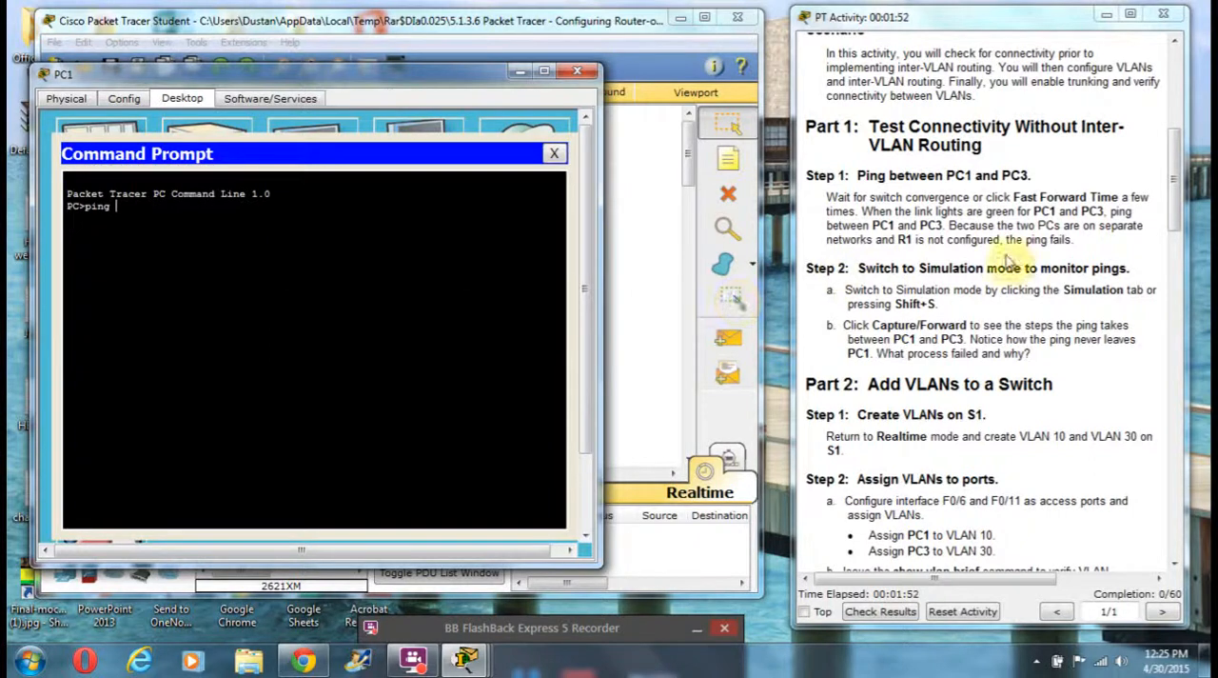
{"action": "left_click_drag", "start_coordinate": [1174, 196], "coordinate": [1163, 84]}
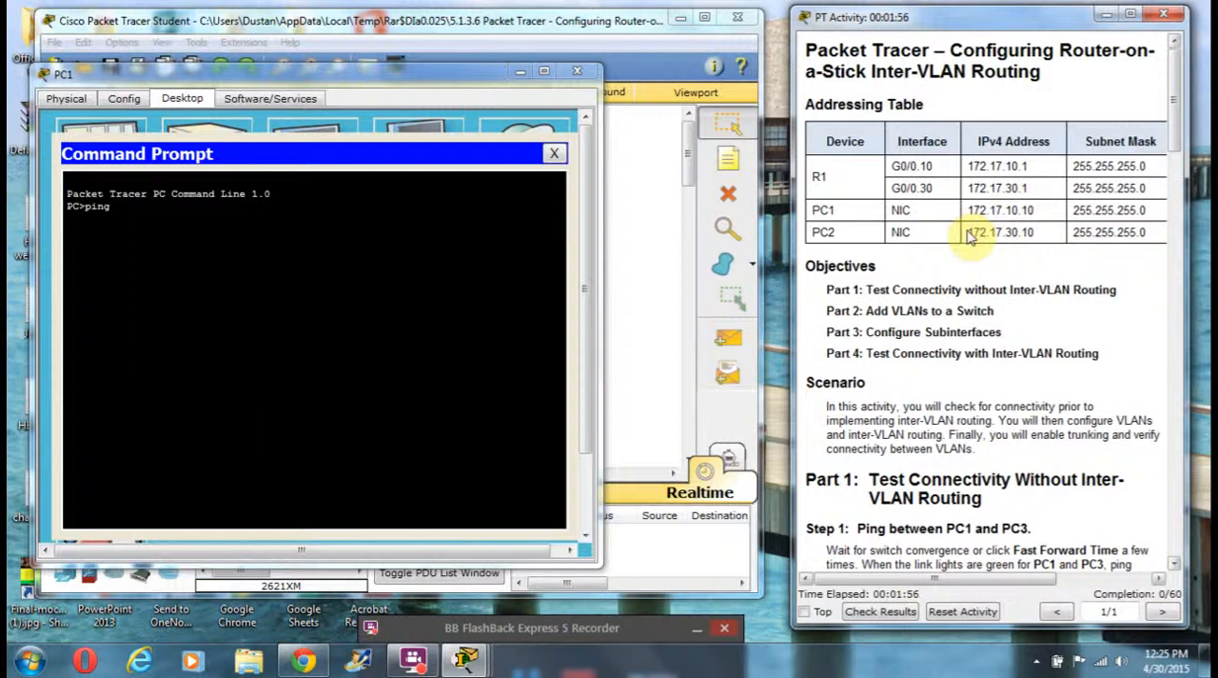
{"action": "left_click", "coordinate": [461, 211]}
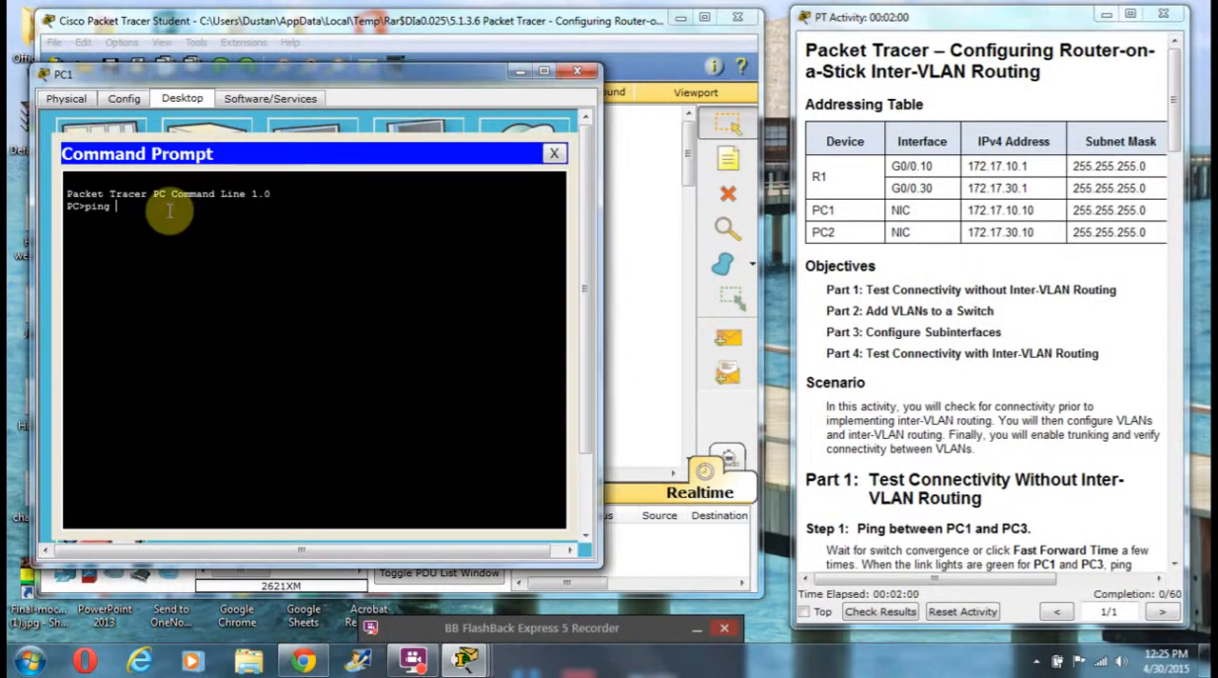
{"action": "type", "text": "172.17.30.10"}
{"action": "key", "text": "Return"}
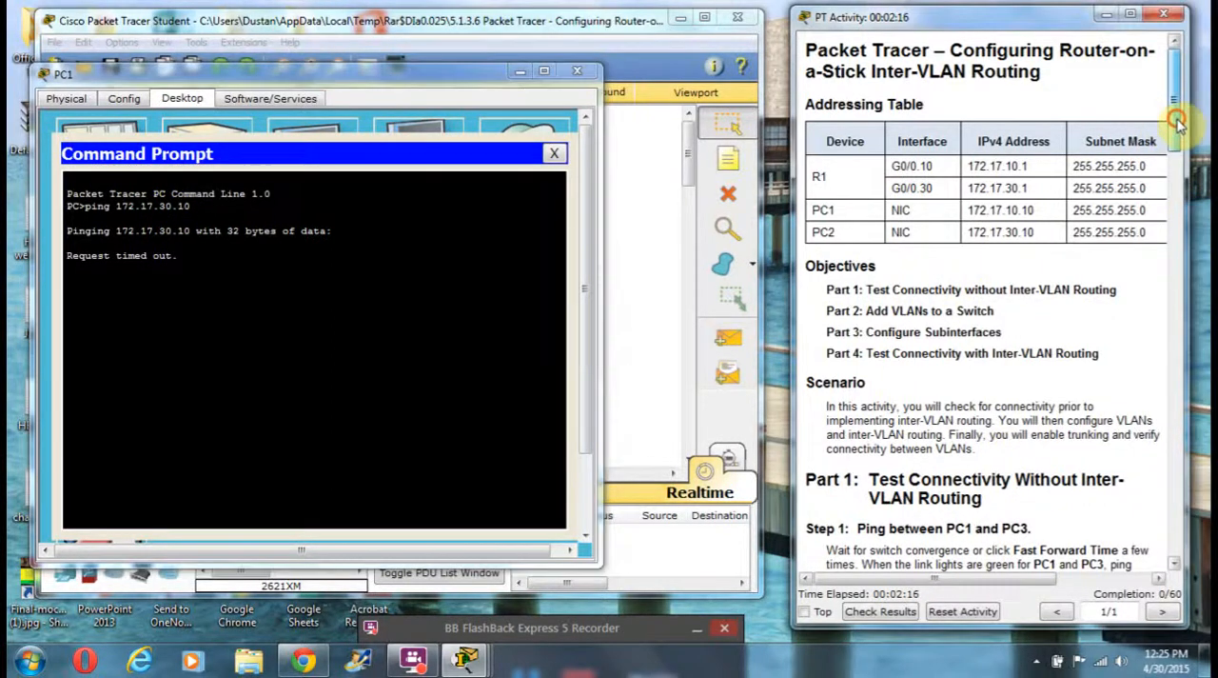
{"action": "scroll", "coordinate": [1185, 125], "scroll_direction": "down", "scroll_amount": 4}
{"action": "left_click_drag", "start_coordinate": [1180, 161], "coordinate": [1186, 187]}
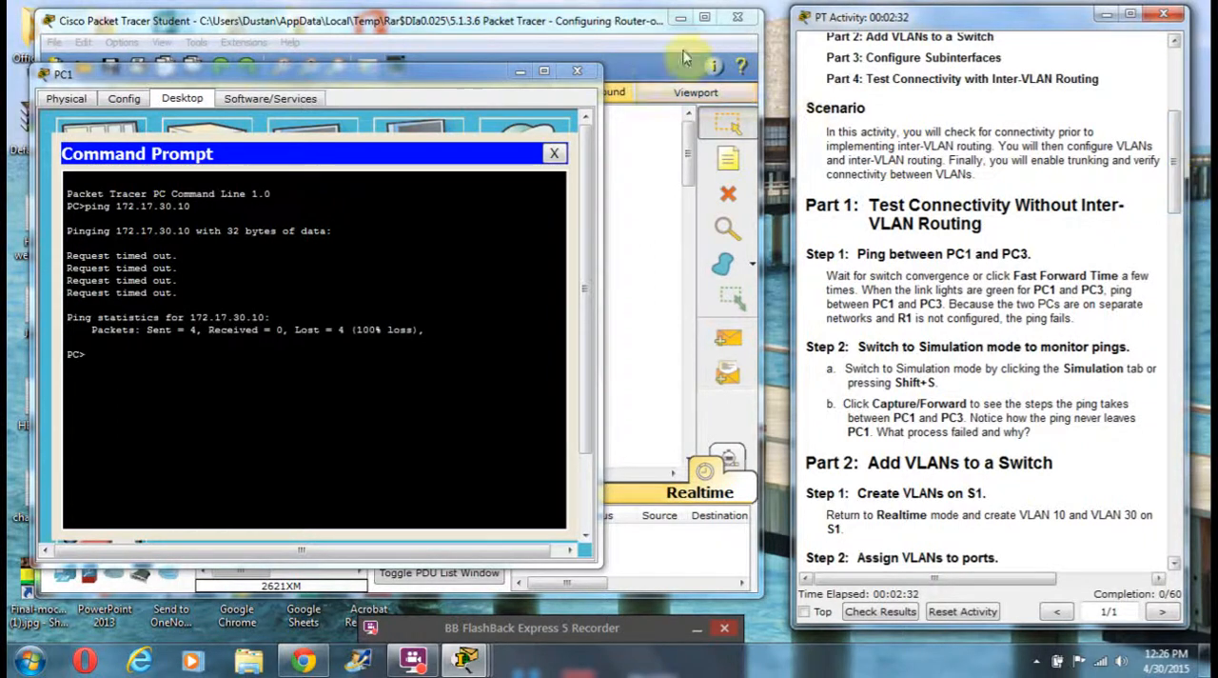
{"action": "left_click", "coordinate": [582, 75]}
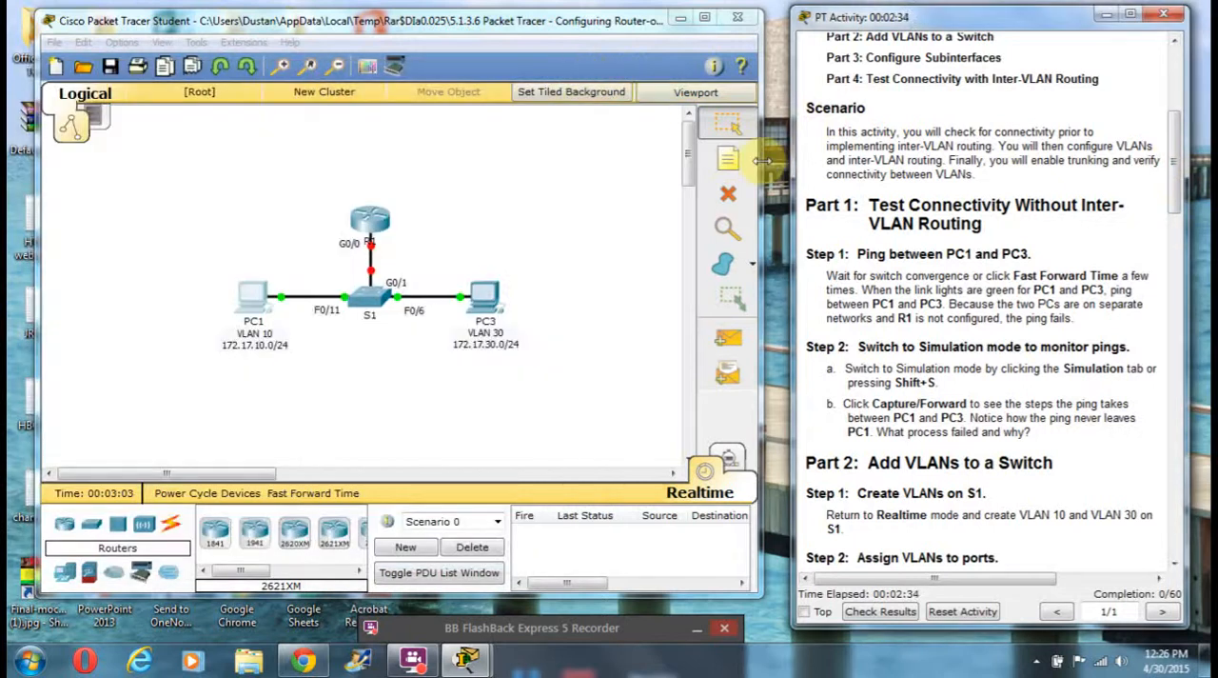
Step: Switch to Simulation mode and add a simple PDU from PC1 to PC3
{"action": "left_click", "coordinate": [736, 460]}
{"action": "left_click", "coordinate": [735, 460]}
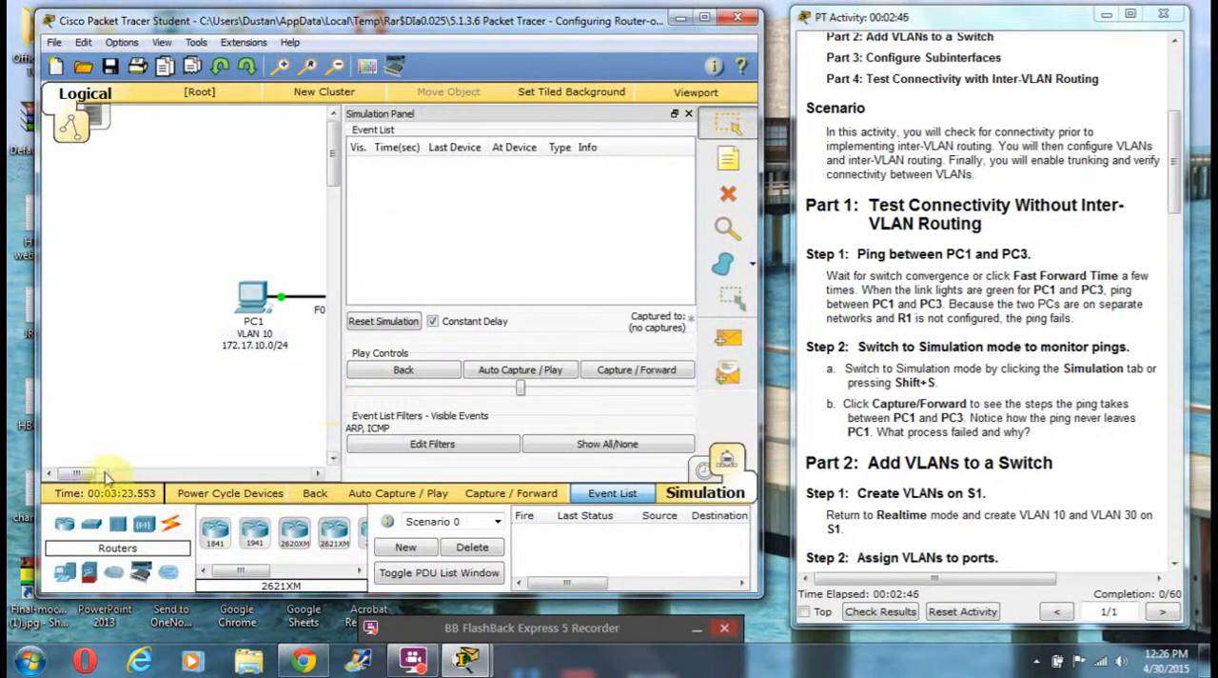
{"action": "left_click_drag", "start_coordinate": [76, 473], "coordinate": [110, 480]}
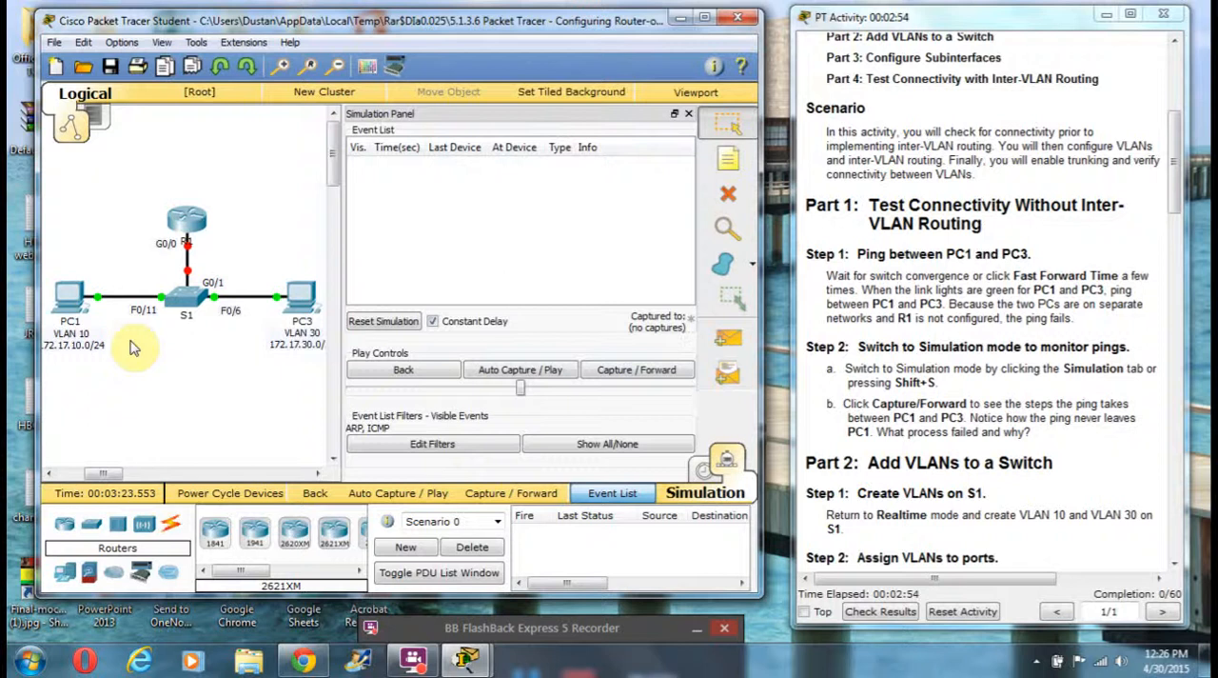
{"action": "left_click", "coordinate": [728, 339]}
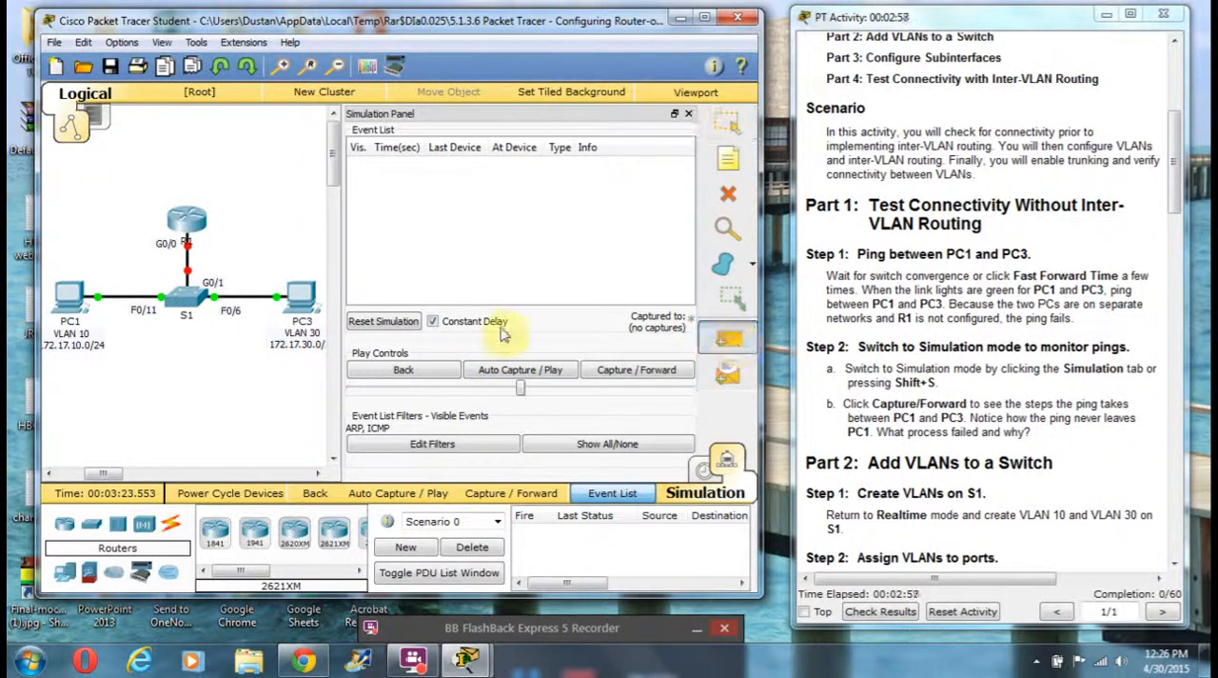
{"action": "left_click", "coordinate": [72, 302]}
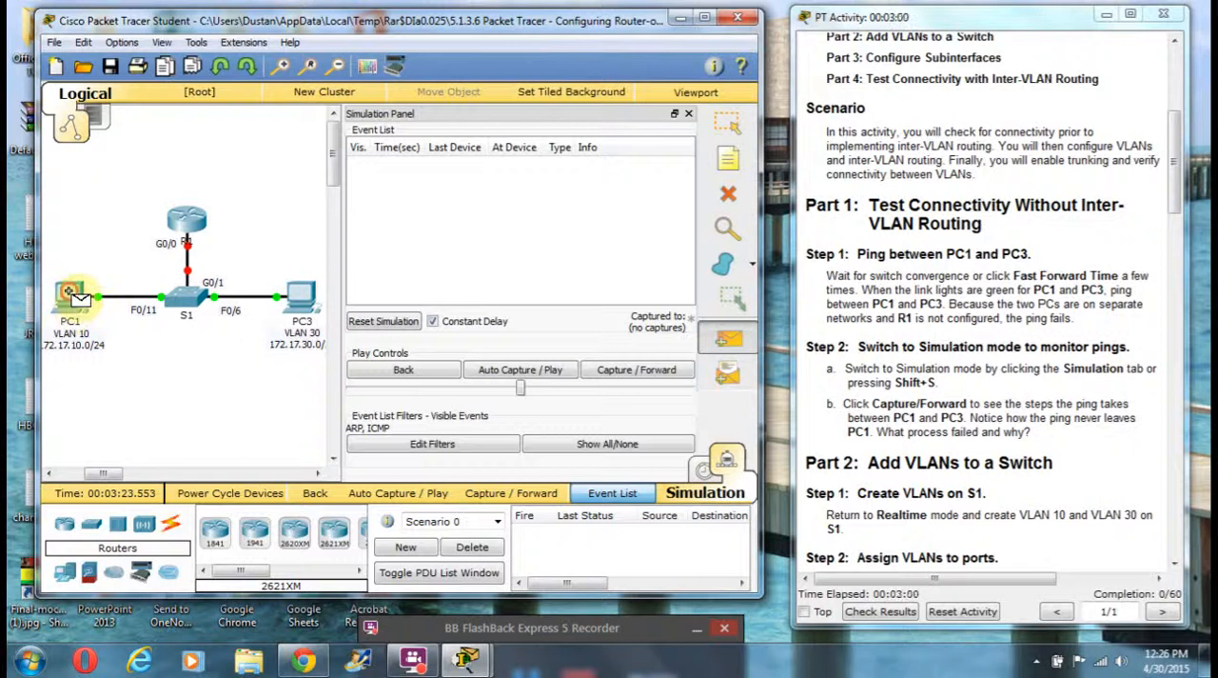
{"action": "left_click", "coordinate": [301, 299]}
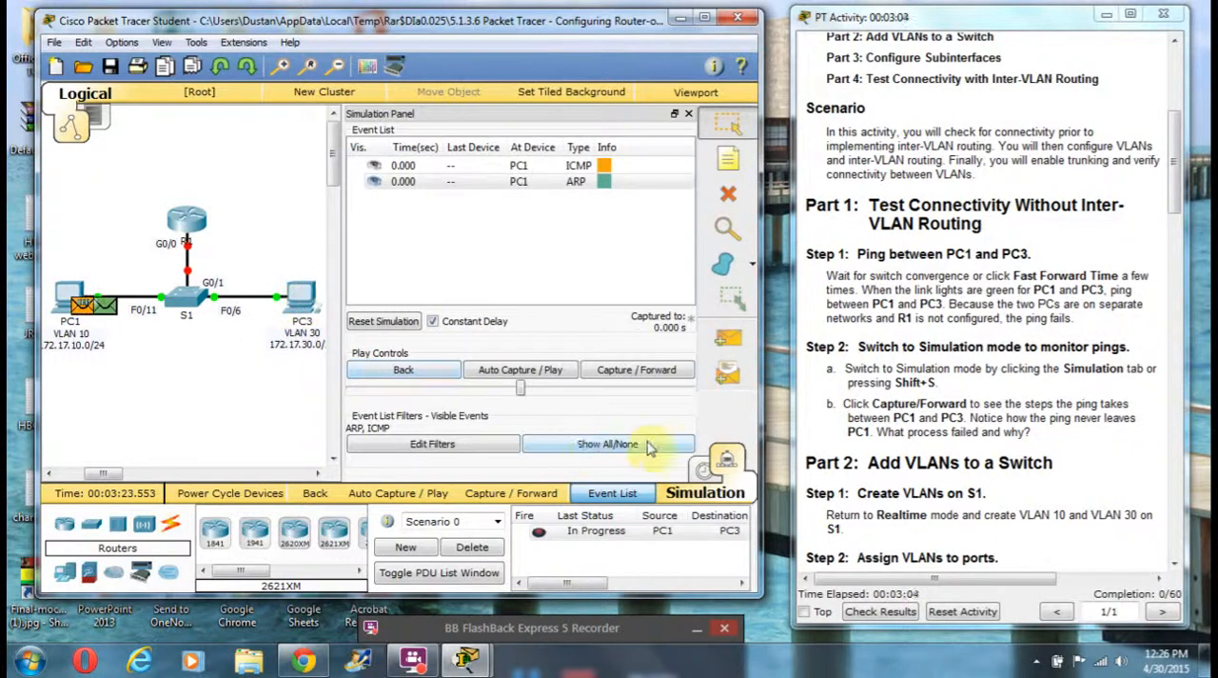
Step: Advance the simulation event by event and examine the PDU details of PC1's first and last ICMP events
{"action": "left_click", "coordinate": [604, 167]}
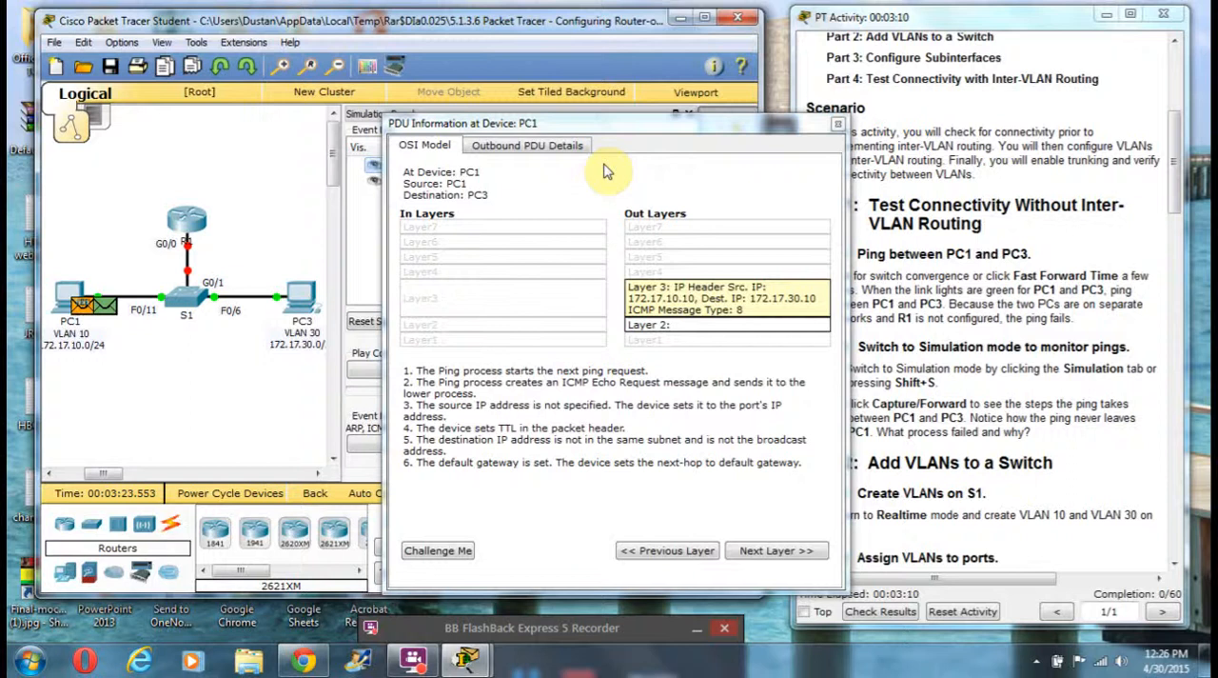
{"action": "left_click", "coordinate": [838, 128]}
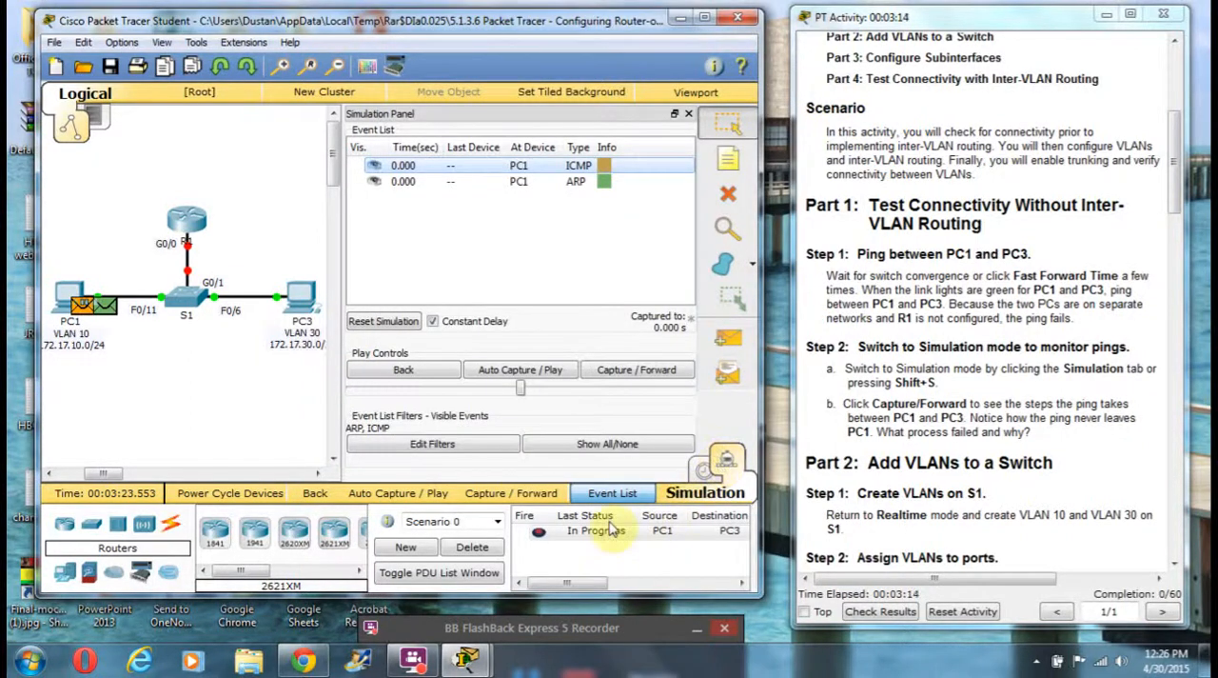
{"action": "left_click", "coordinate": [646, 371]}
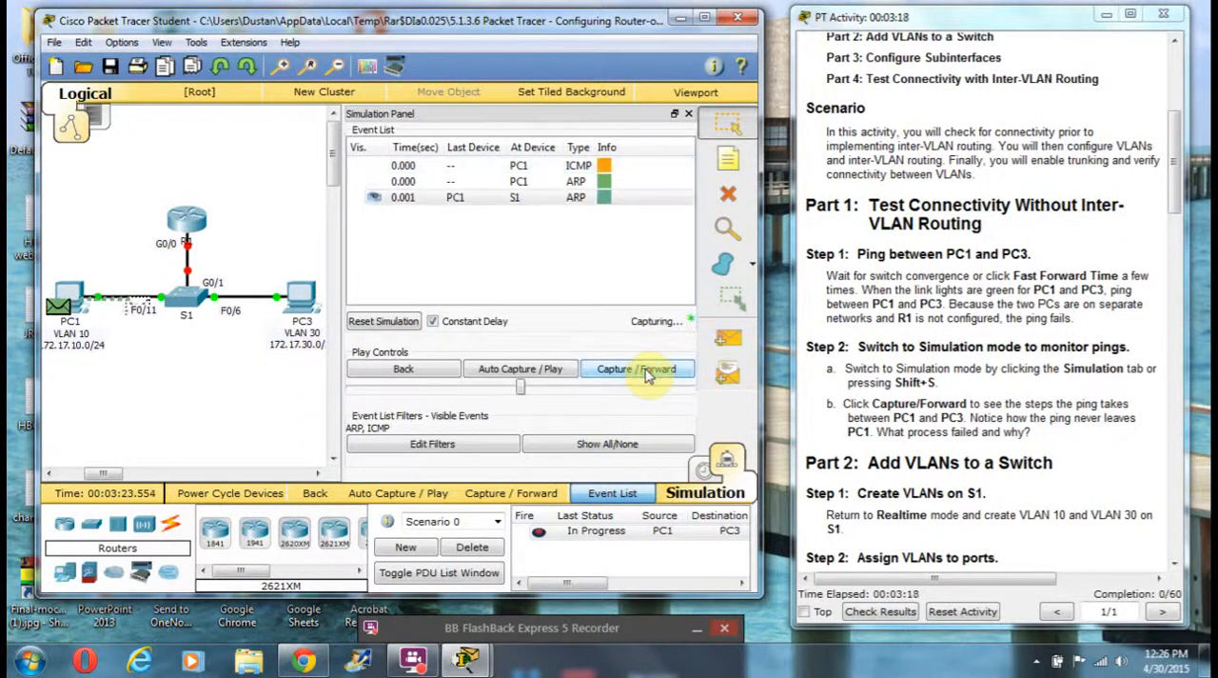
{"action": "left_click", "coordinate": [646, 371]}
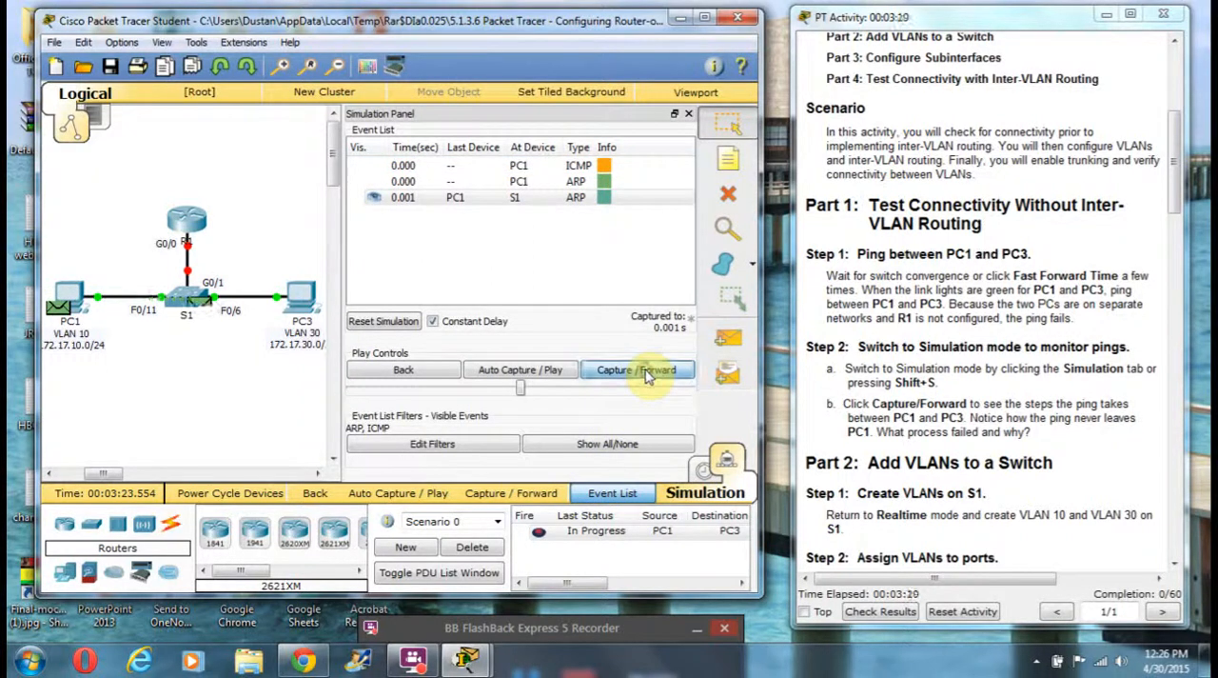
{"action": "left_click", "coordinate": [647, 370]}
{"action": "left_click", "coordinate": [403, 370]}
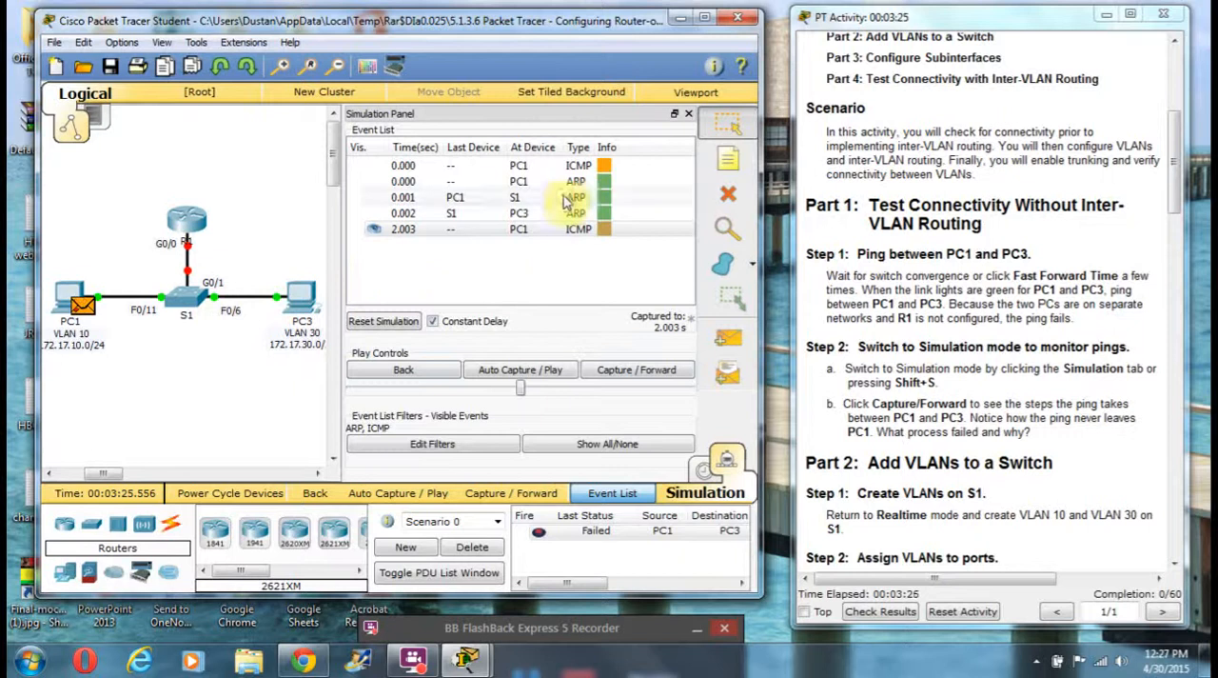
{"action": "left_click", "coordinate": [603, 229]}
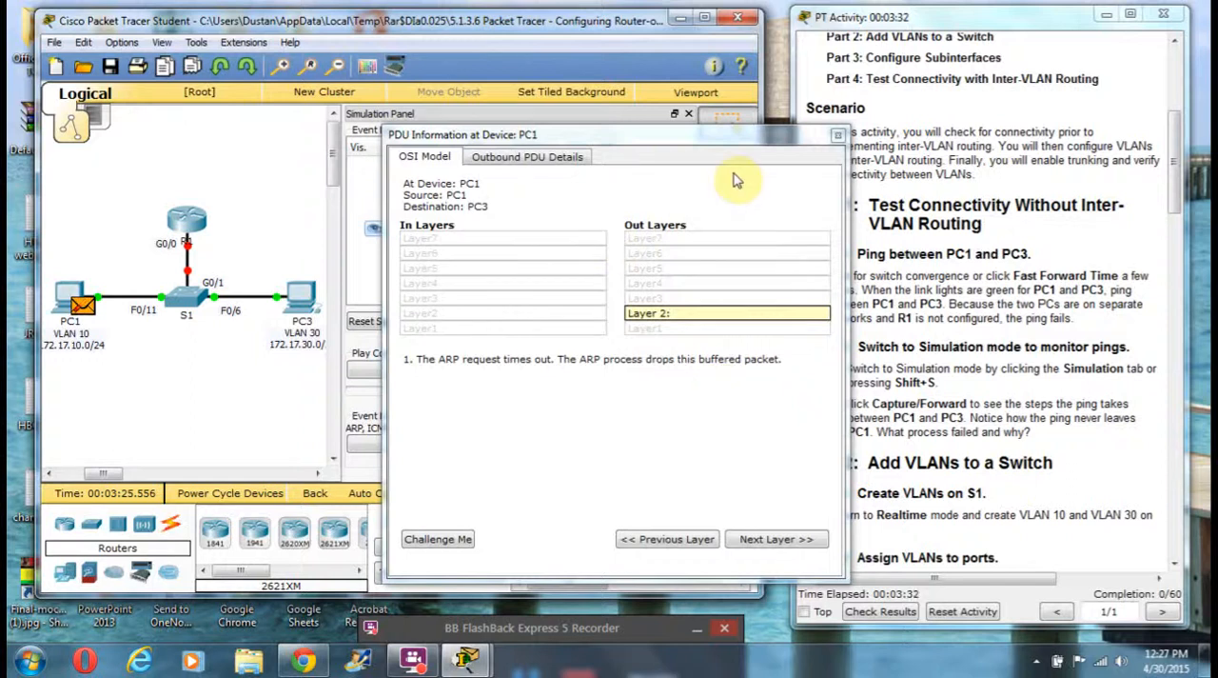
{"action": "left_click", "coordinate": [839, 136]}
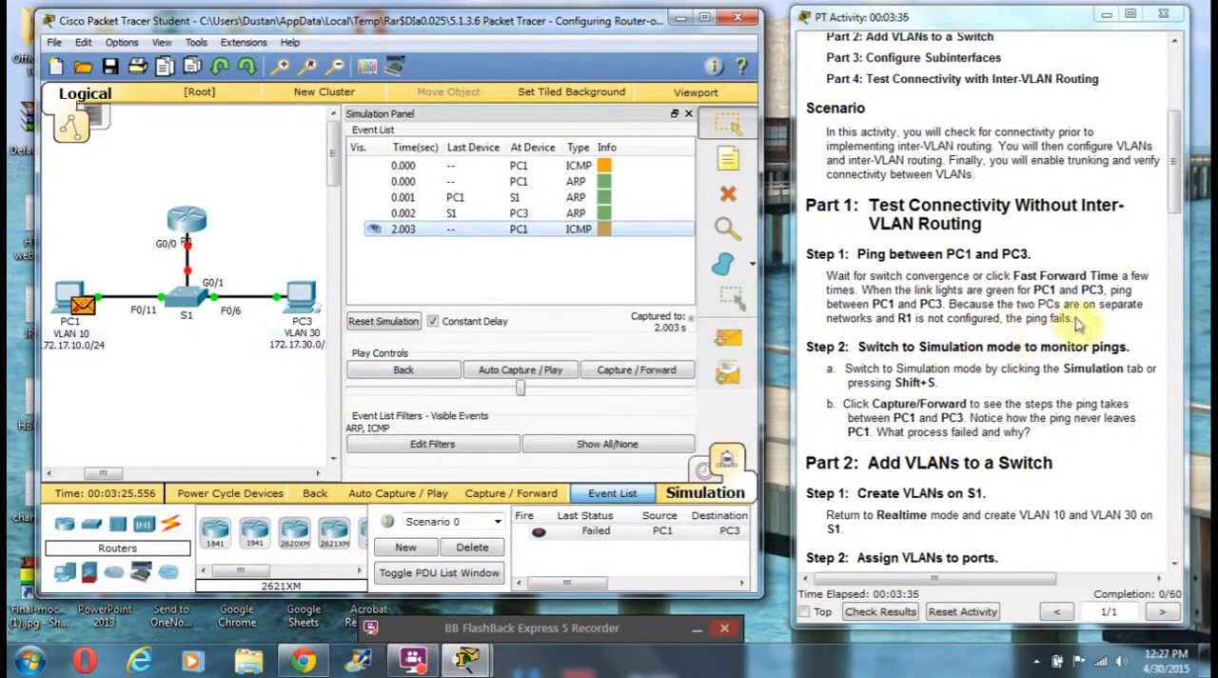
Step: Return to Realtime mode and enter global configuration mode in the command line of switch S1
{"action": "left_click", "coordinate": [704, 472]}
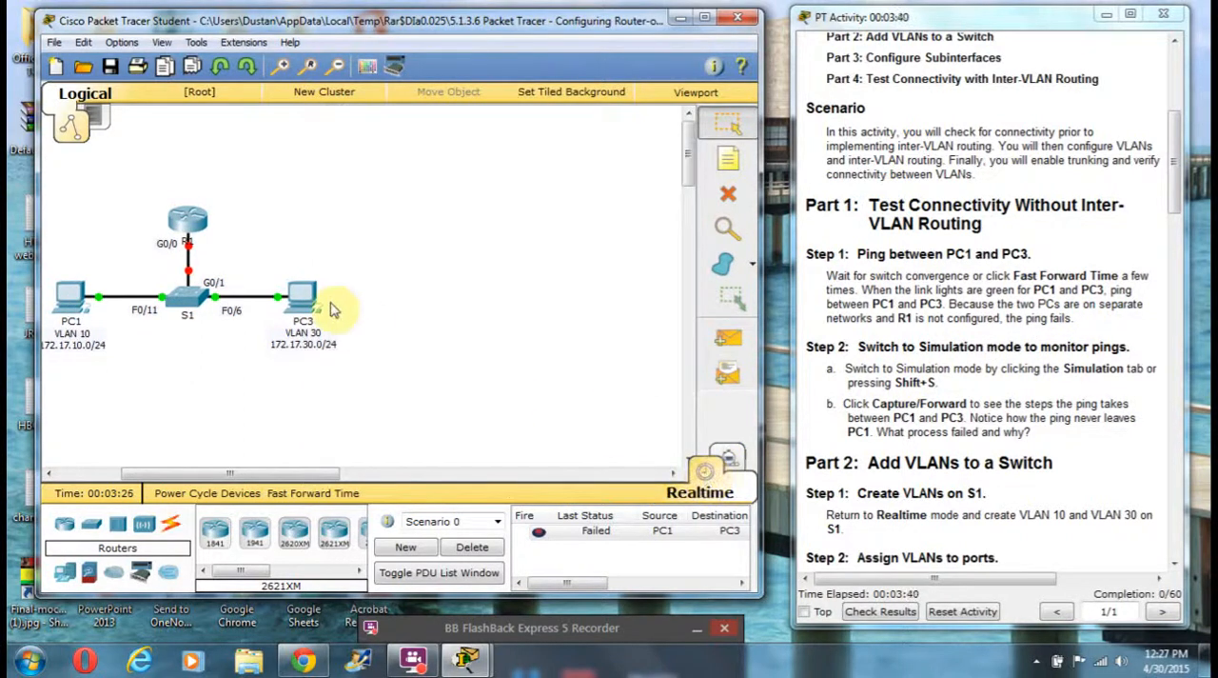
{"action": "left_click", "coordinate": [188, 298]}
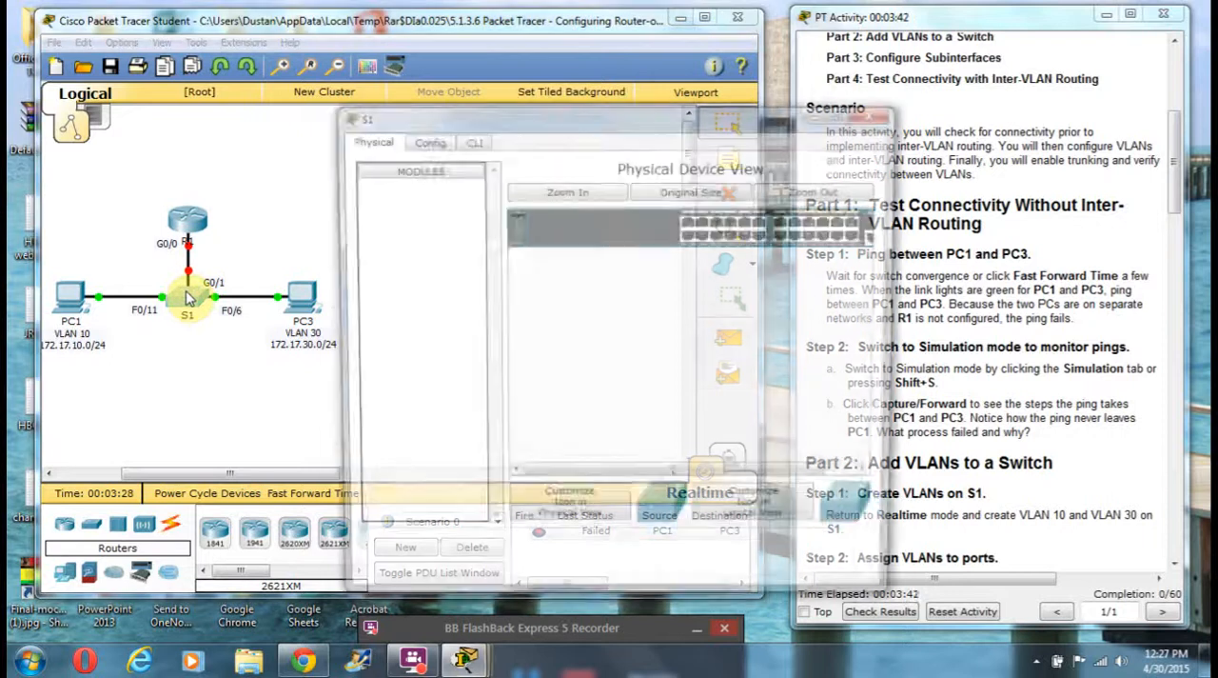
{"action": "left_click_drag", "start_coordinate": [443, 124], "coordinate": [213, 70]}
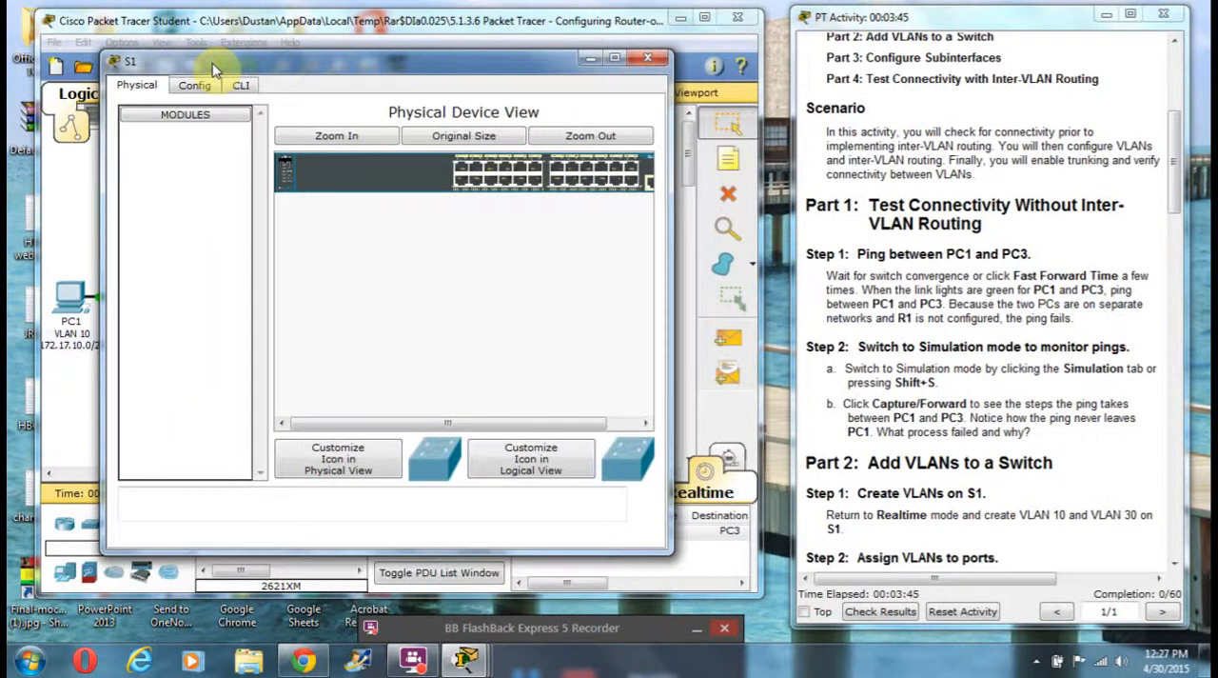
{"action": "left_click", "coordinate": [241, 85]}
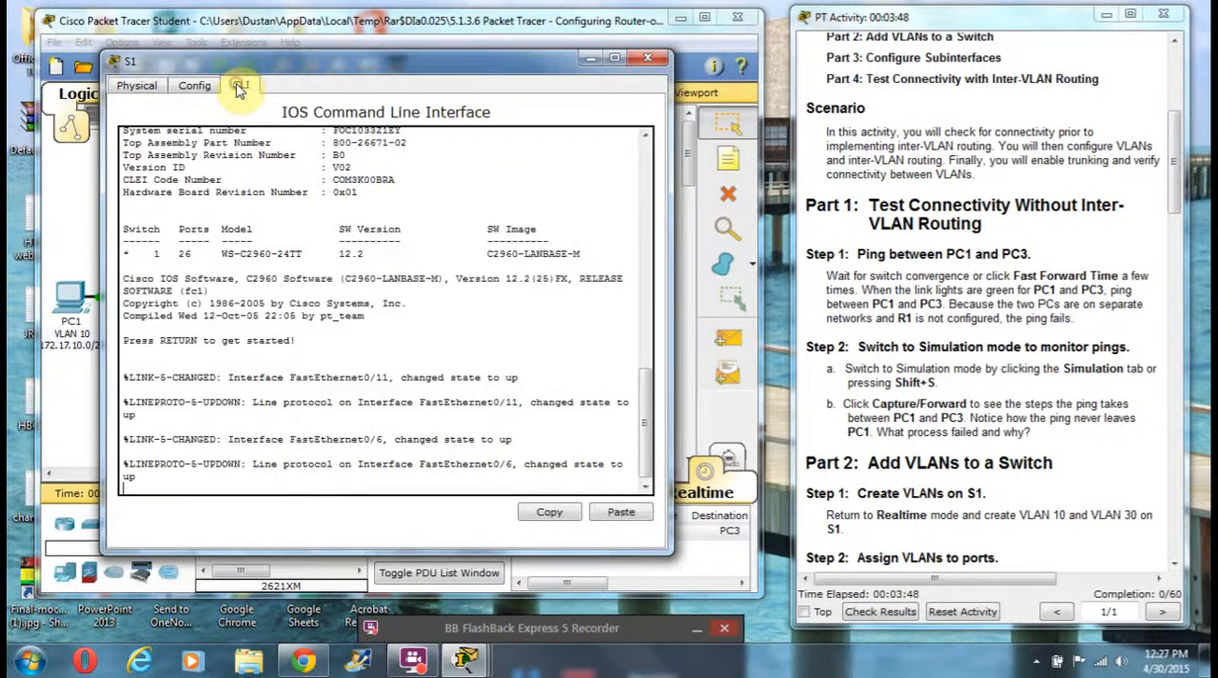
{"action": "key", "text": "Return"}
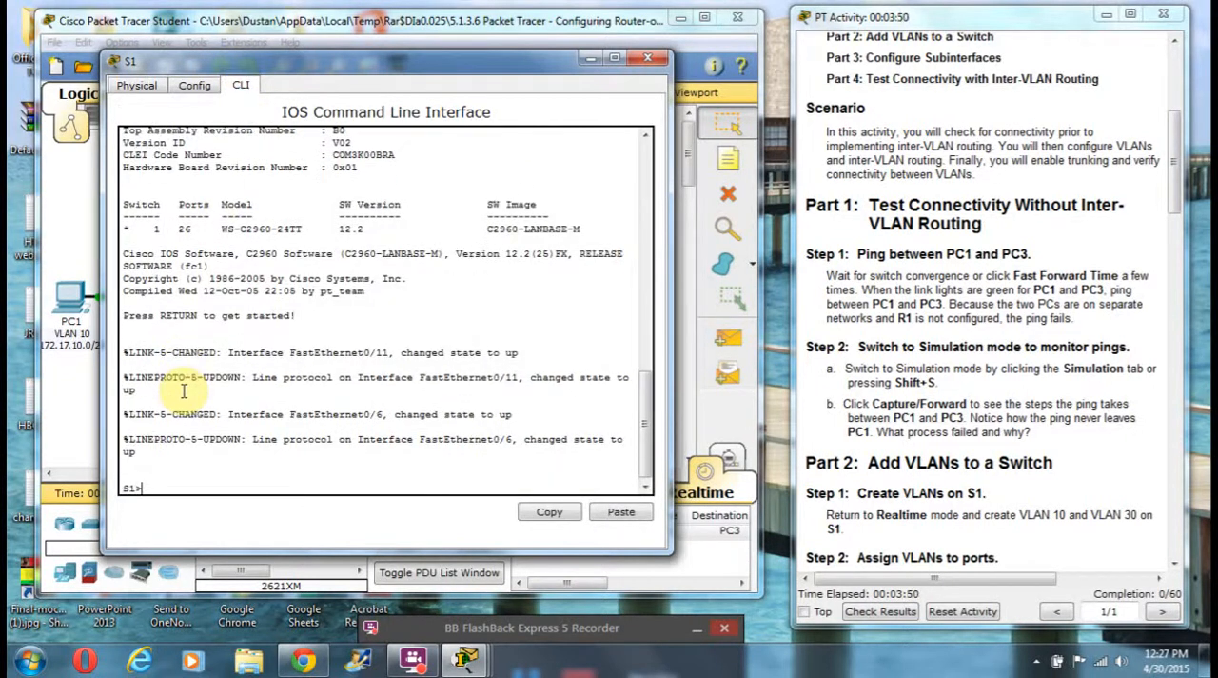
{"action": "key", "text": "Return"}
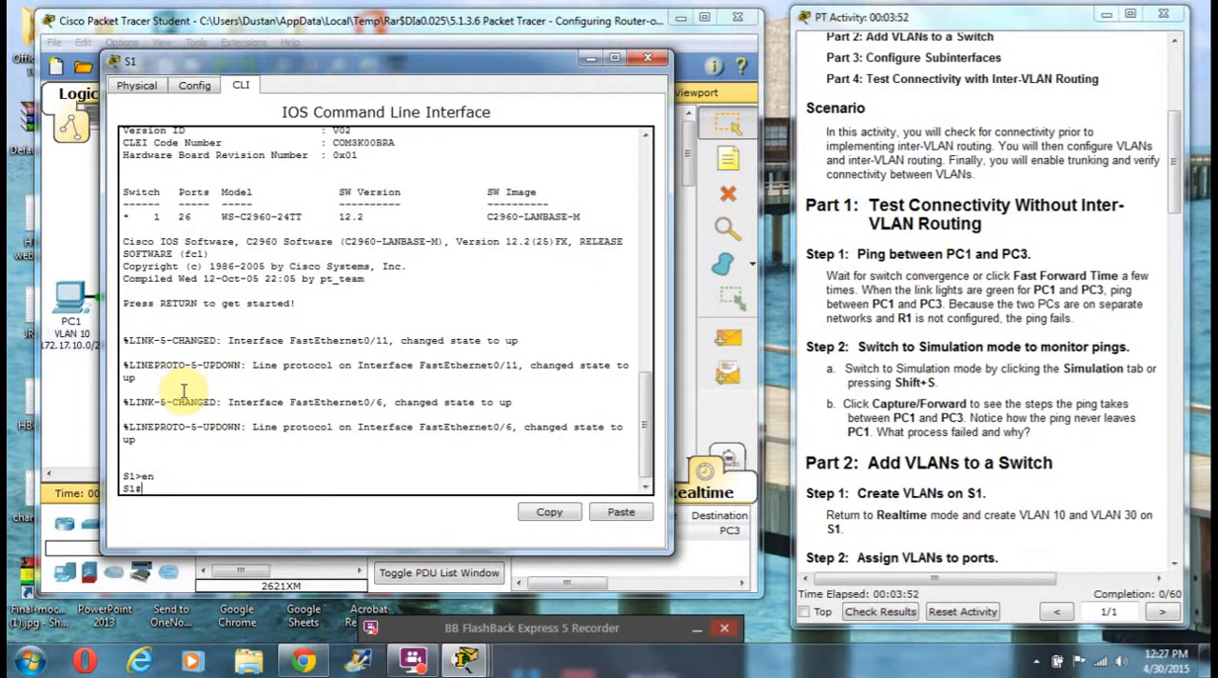
{"action": "type", "text": "conf t"}
{"action": "key", "text": "Return"}
Step: Create VLAN 10 and VLAN 30 on S1, exiting VLAN configuration after each
{"action": "type", "text": "vlan 2"}
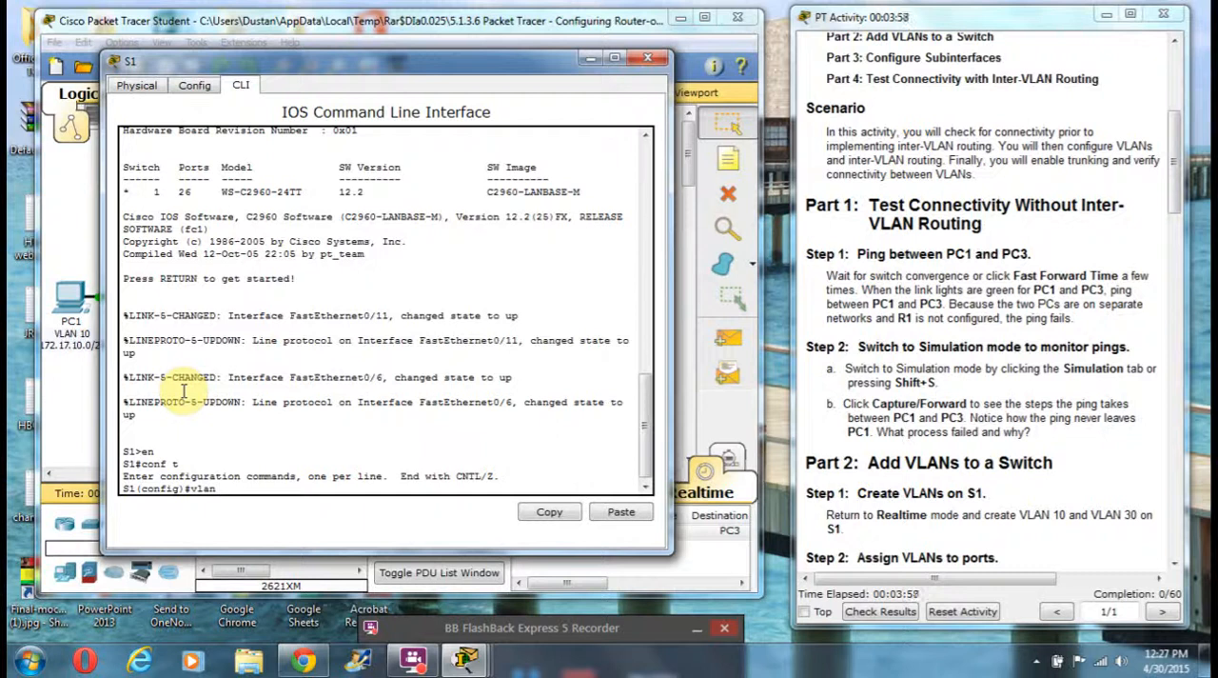
{"action": "key", "text": "Return"}
{"action": "type", "text": "exit"}
{"action": "key", "text": "Return"}
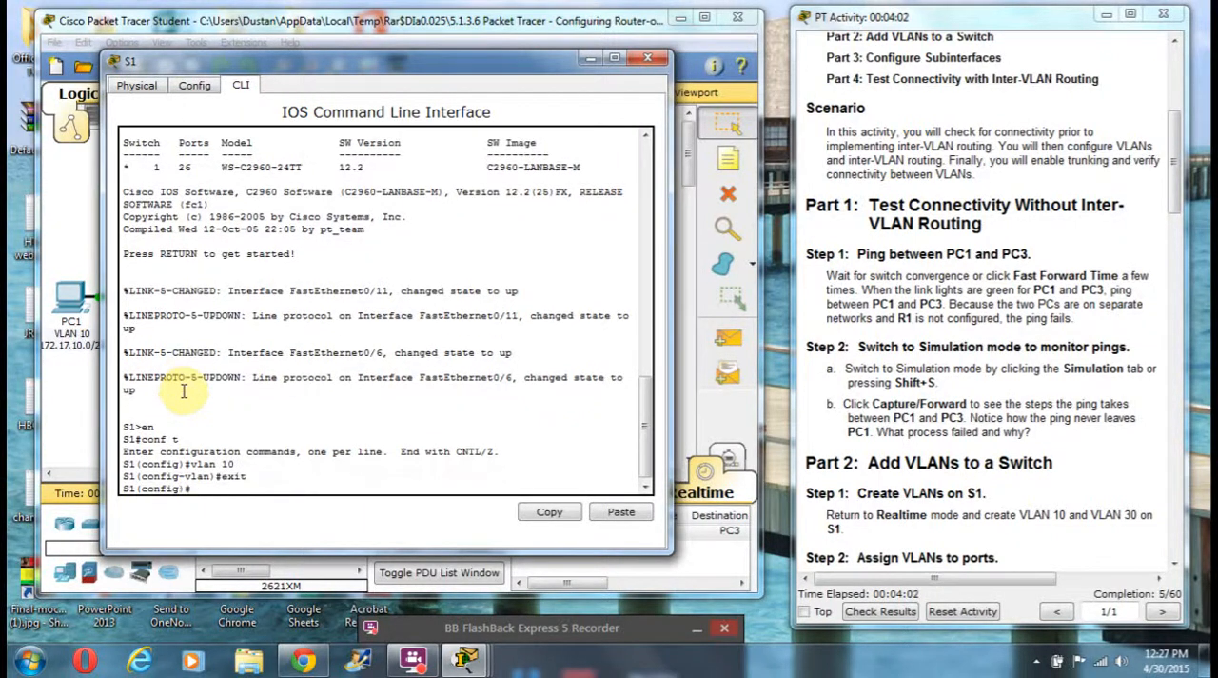
{"action": "type", "text": "vlan 30"}
{"action": "key", "text": "Return"}
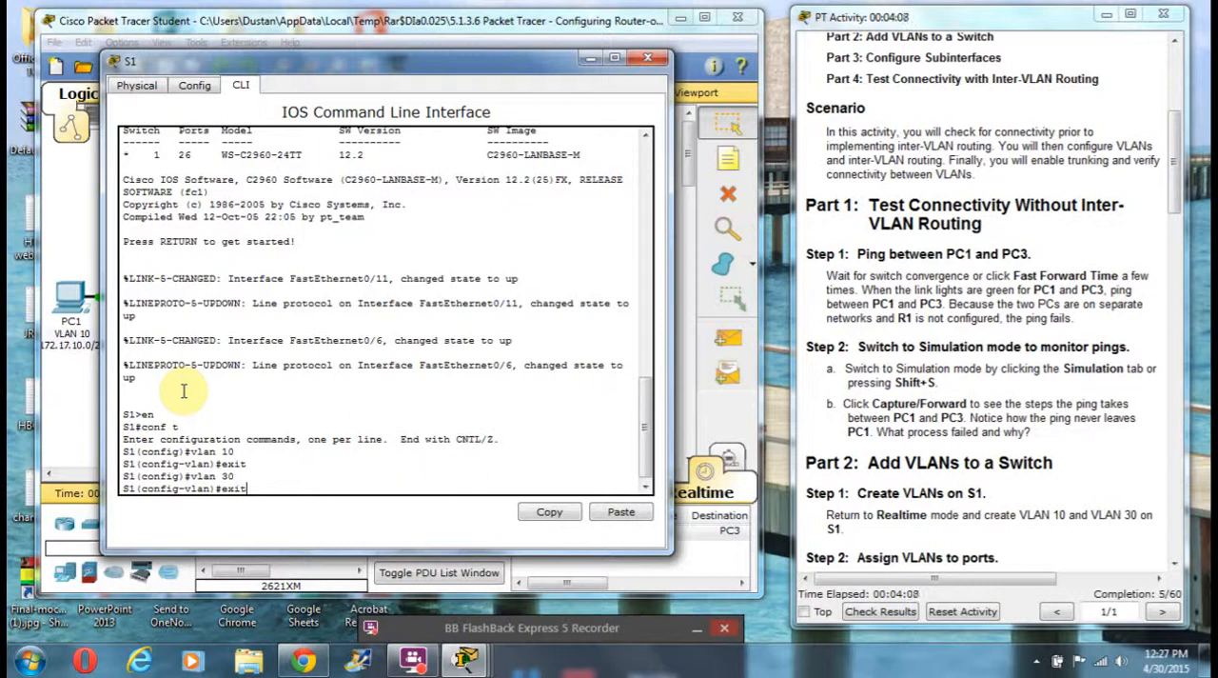
{"action": "type", "text": "exit"}
{"action": "key", "text": "Return"}
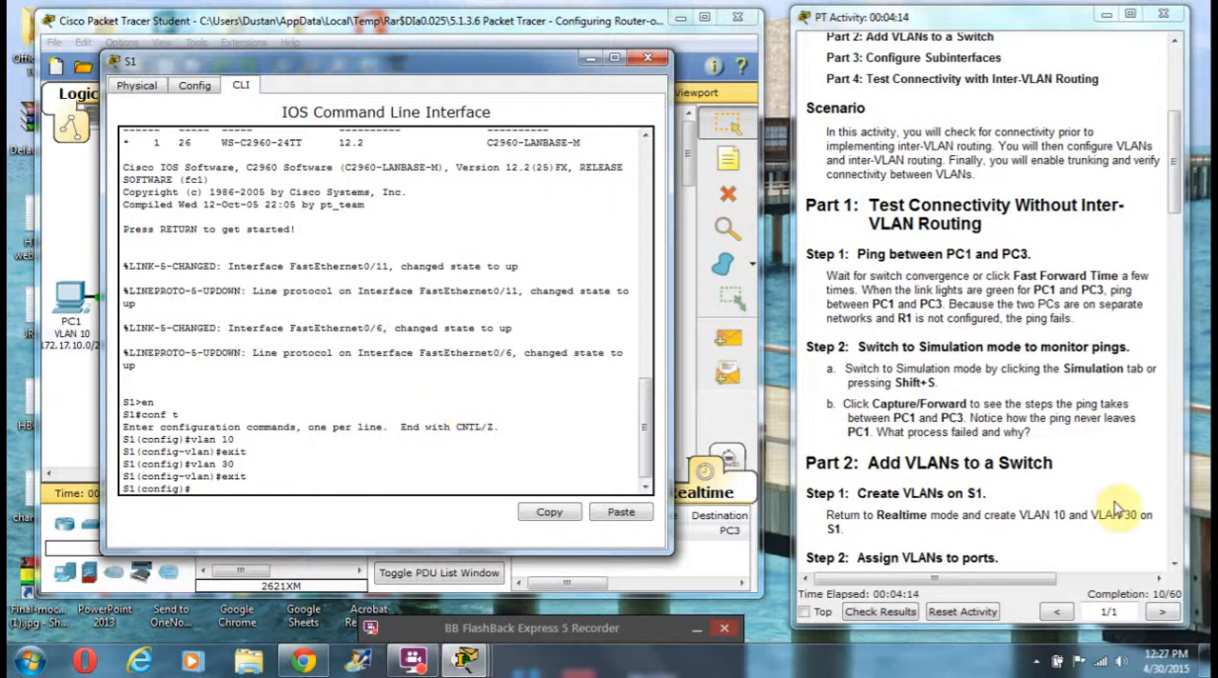
{"action": "scroll", "coordinate": [1178, 228], "scroll_direction": "down", "scroll_amount": 3}
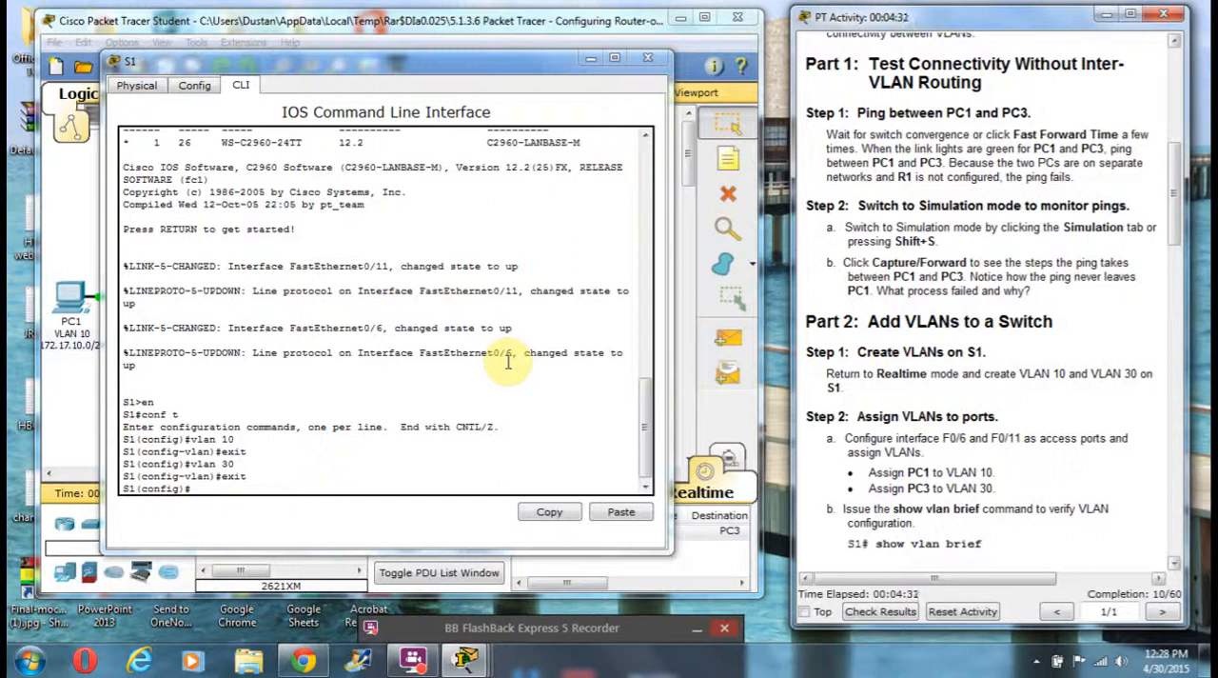
{"action": "key", "text": "space"}
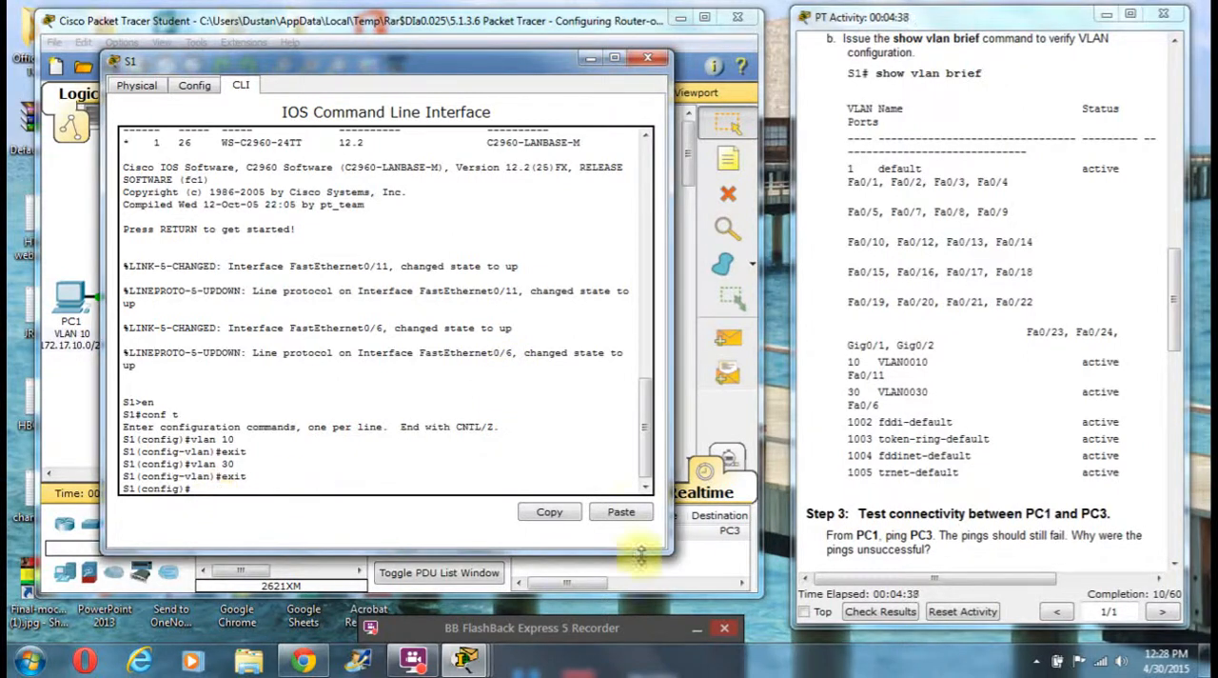
{"action": "scroll", "coordinate": [1180, 314], "scroll_direction": "up", "scroll_amount": 3}
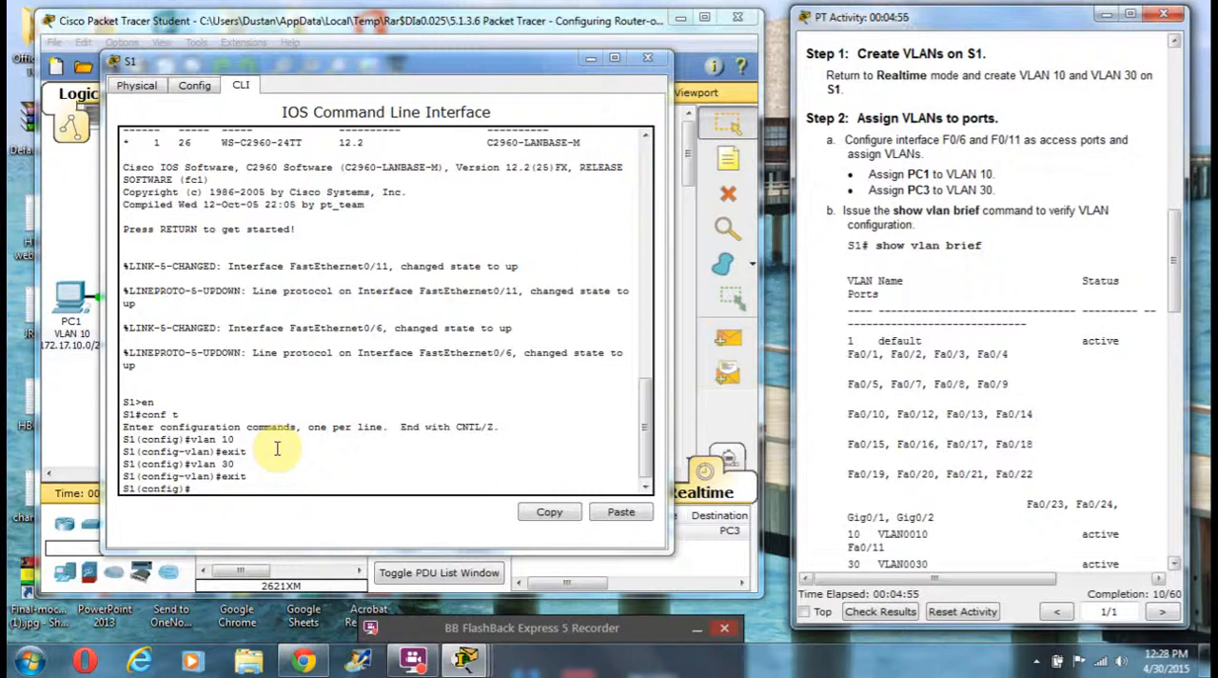
{"action": "left_click", "coordinate": [497, 627]}
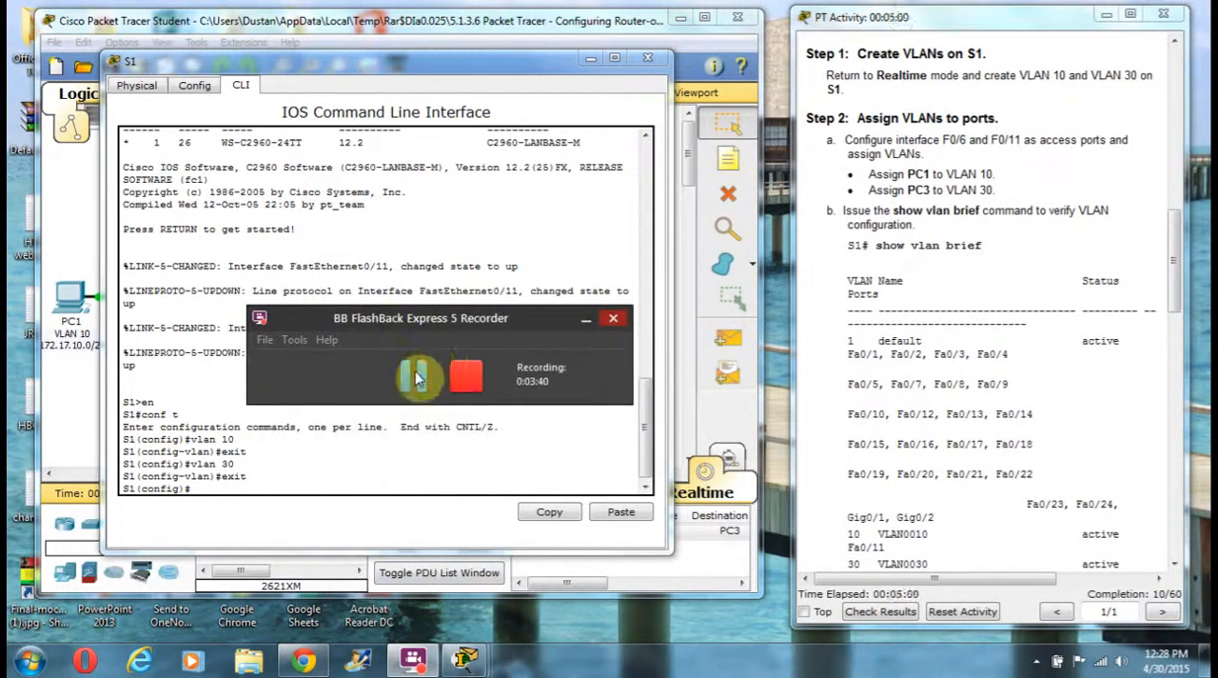
{"action": "left_click", "coordinate": [415, 378]}
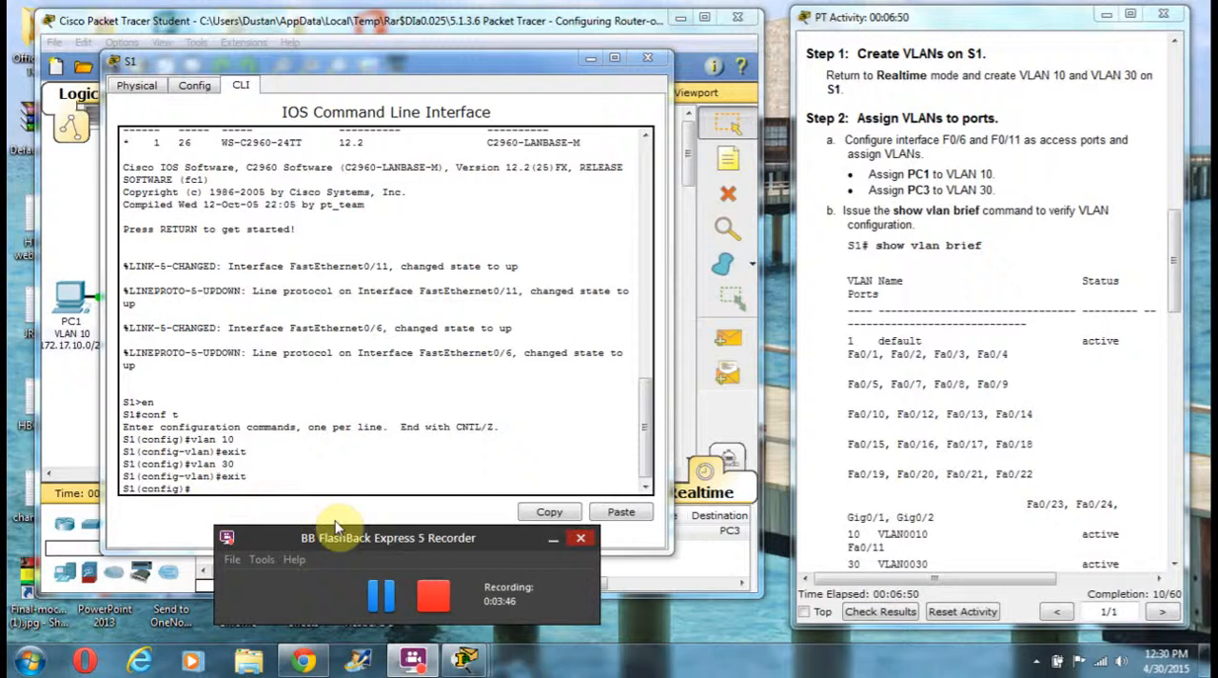
{"action": "left_click_drag", "start_coordinate": [366, 539], "coordinate": [361, 621]}
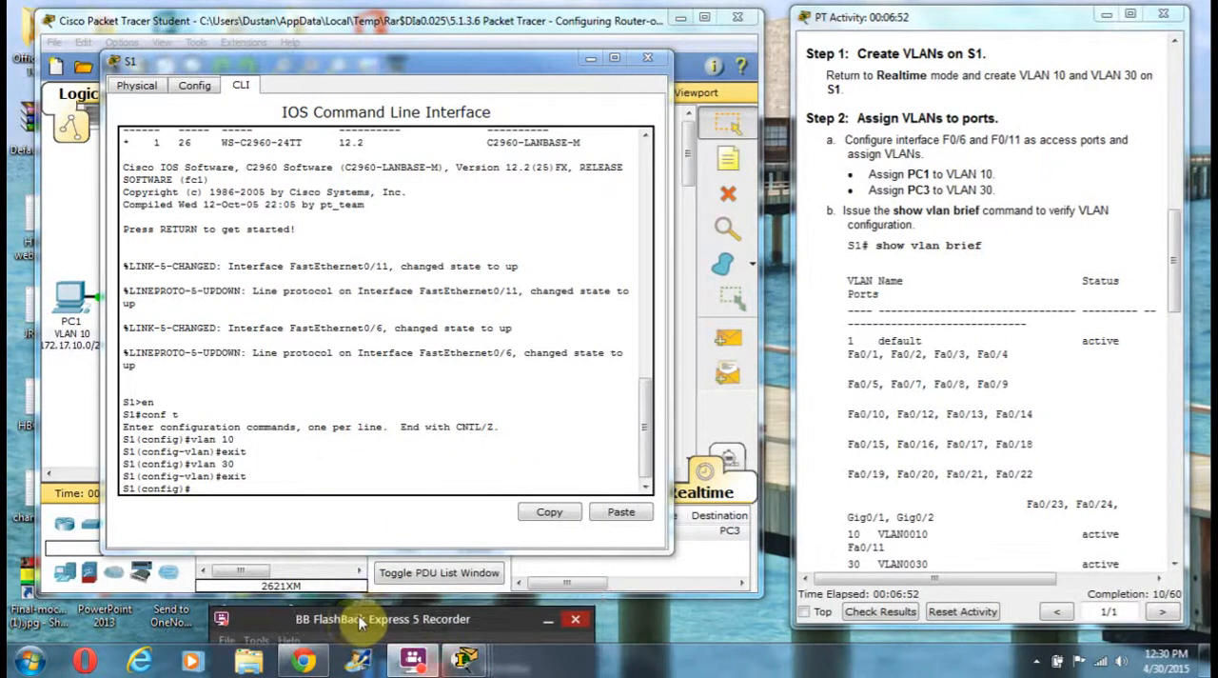
Step: Enter interface configuration for F0/11 on S1 and set its switchport mode to access
{"action": "left_click", "coordinate": [200, 488]}
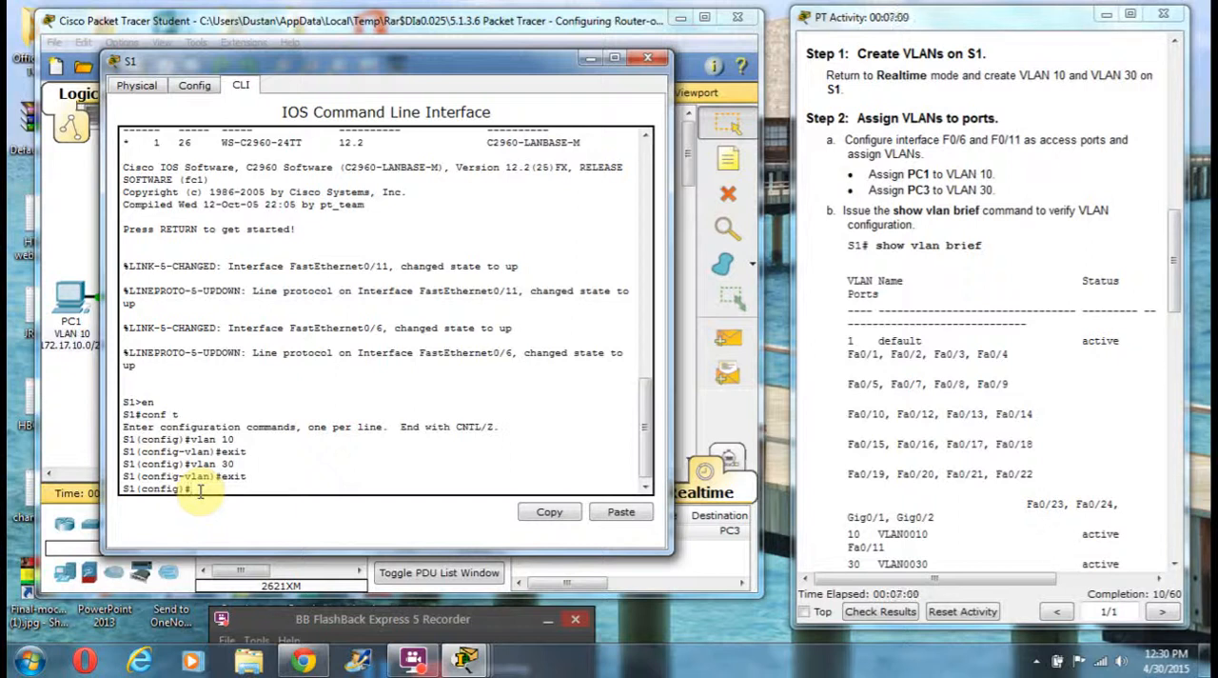
{"action": "type", "text": "int fo/11"}
{"action": "key", "text": "Return"}
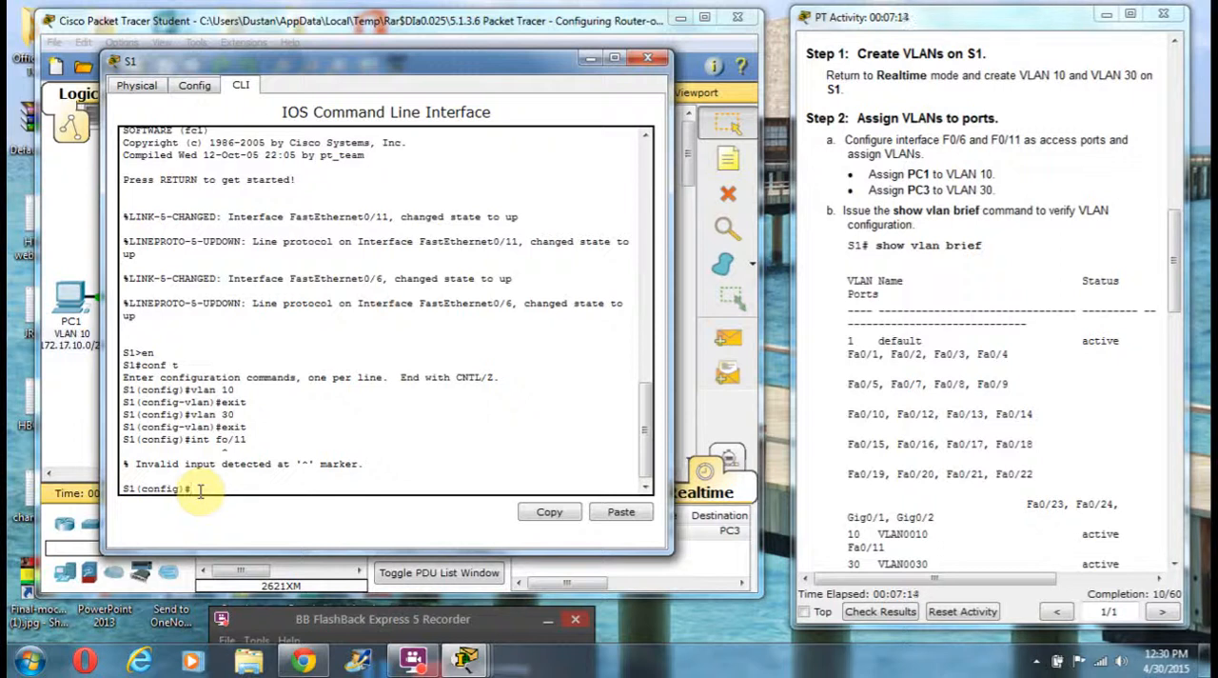
{"action": "type", "text": "int f0/11"}
{"action": "key", "text": "Return"}
{"action": "type", "text": "sw"}
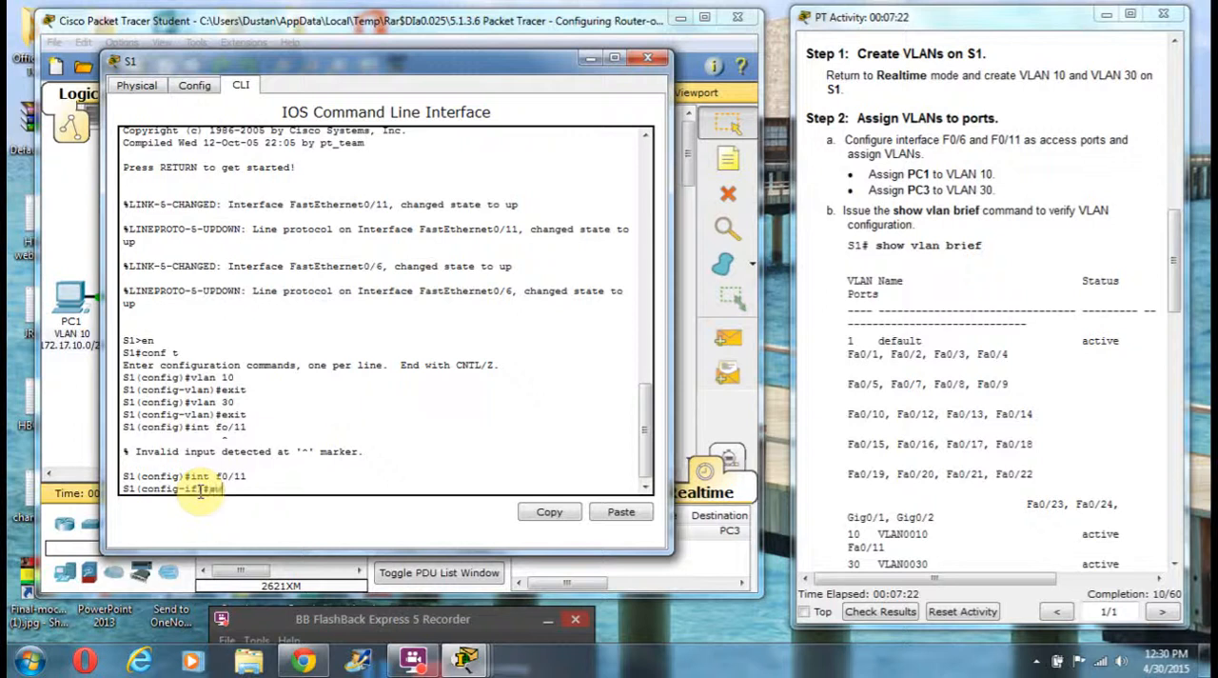
{"action": "type", "text": "i"}
{"action": "type", "text": "tchport mode s"}
{"action": "key", "text": "BackSpace"}
{"action": "type", "text": "access"}
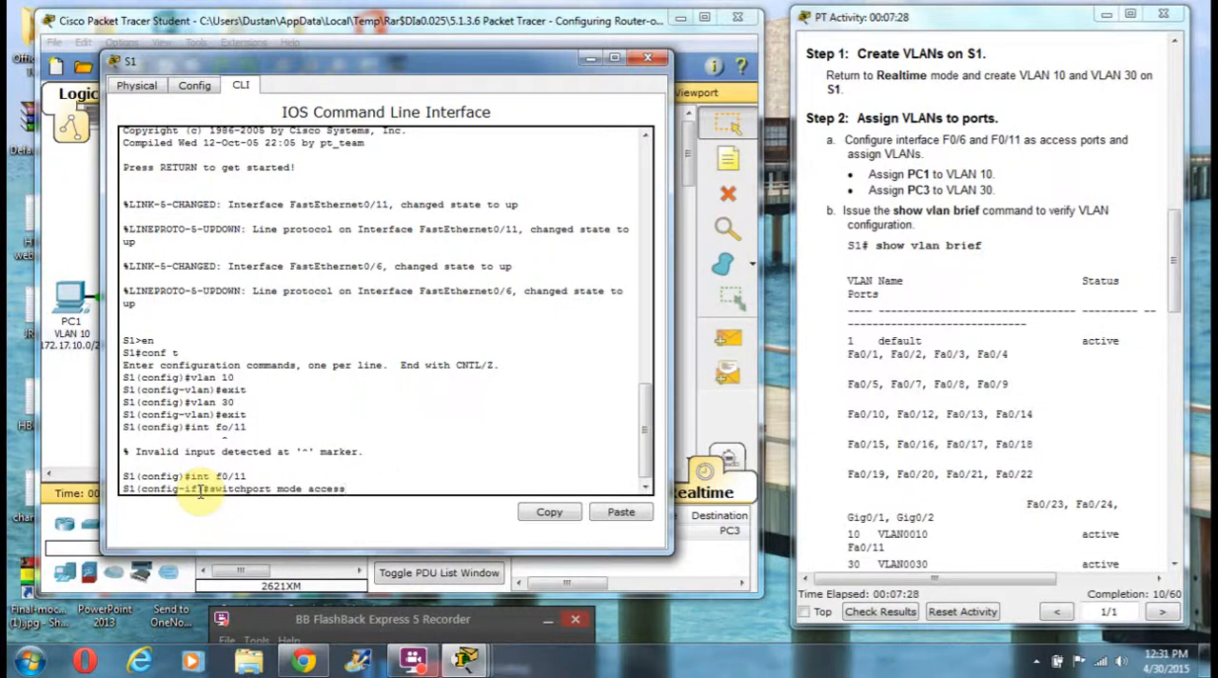
{"action": "key", "text": "Return"}
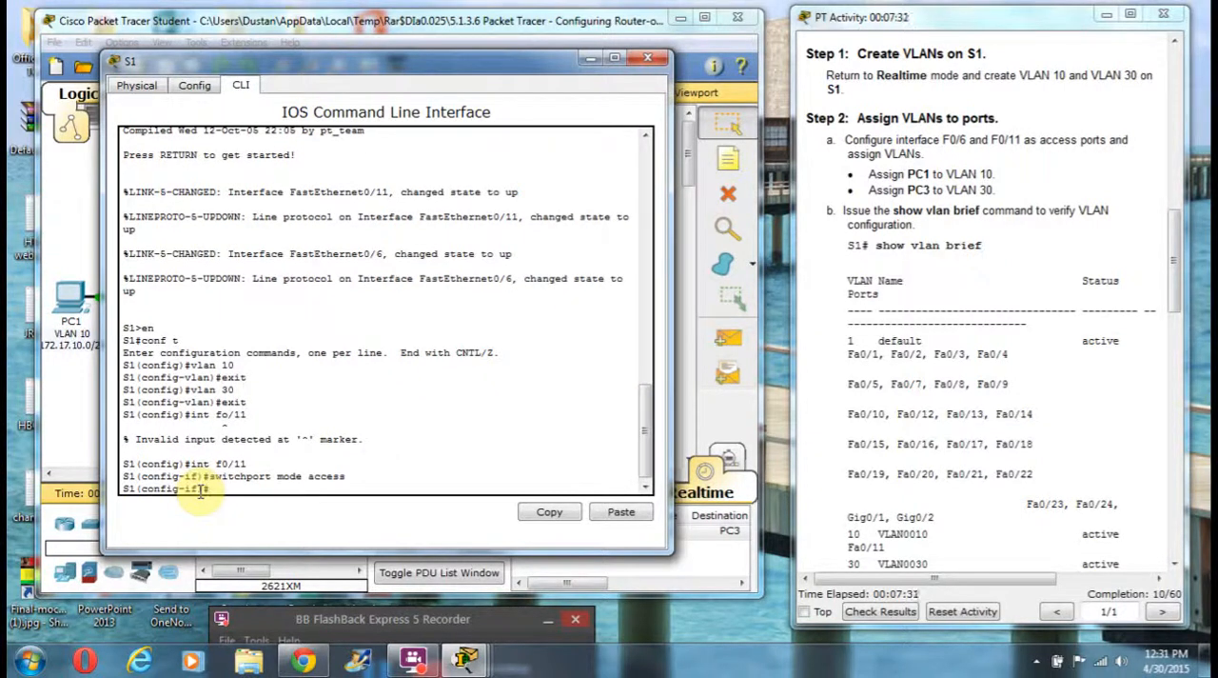
Step: Assign interface F0/11 to access VLAN 10 and exit its interface configuration
{"action": "key", "text": "Up"}
{"action": "key", "text": "Left"}
{"action": "key", "text": "Left"}
{"action": "key", "text": "Left"}
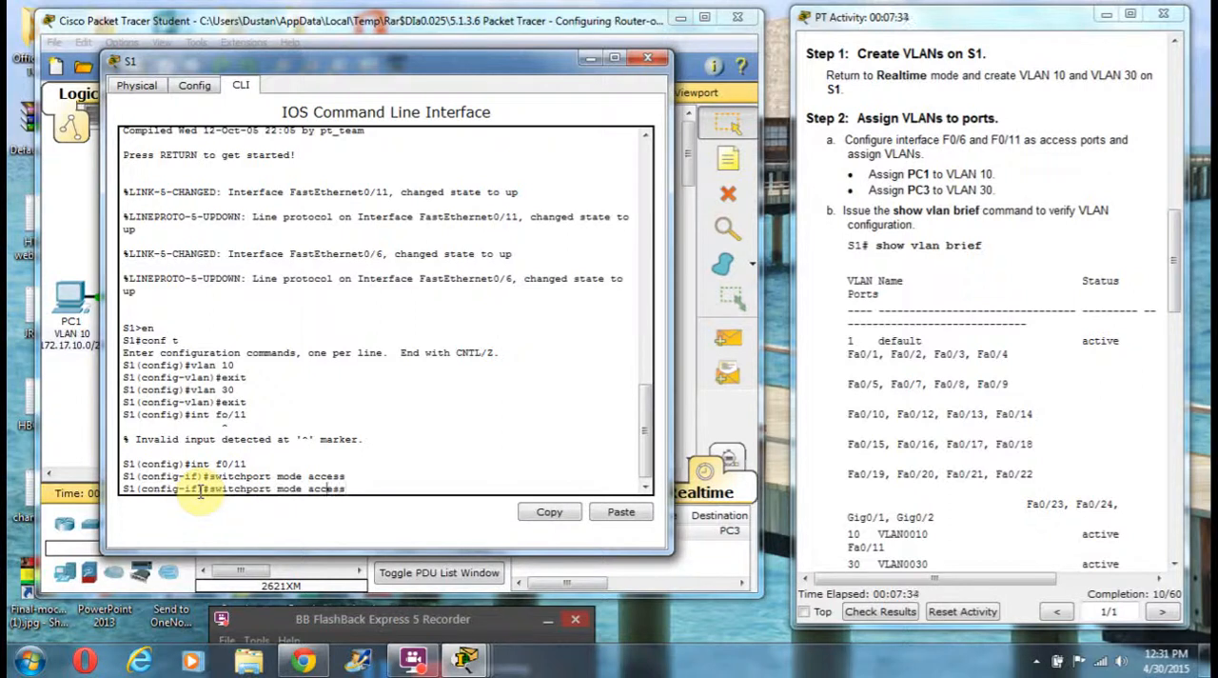
{"action": "key", "text": "Right"}
{"action": "key", "text": "Right"}
{"action": "key", "text": "Right"}
{"action": "key", "text": "Right"}
{"action": "key", "text": "Right"}
{"action": "key", "text": "Right"}
{"action": "key", "text": "Left"}
{"action": "key", "text": "Left"}
{"action": "key", "text": "Left"}
{"action": "key", "text": "Left"}
{"action": "key", "text": "Left"}
{"action": "key", "text": "Left"}
{"action": "key", "text": "Left"}
{"action": "key", "text": "BackSpace"}
{"action": "key", "text": "BackSpace"}
{"action": "key", "text": "BackSpace"}
{"action": "key", "text": "BackSpace"}
{"action": "key", "text": "BackSpace"}
{"action": "key", "text": "BackSpace"}
{"action": "type", "text": "access vlan 10"}
{"action": "key", "text": "Return"}
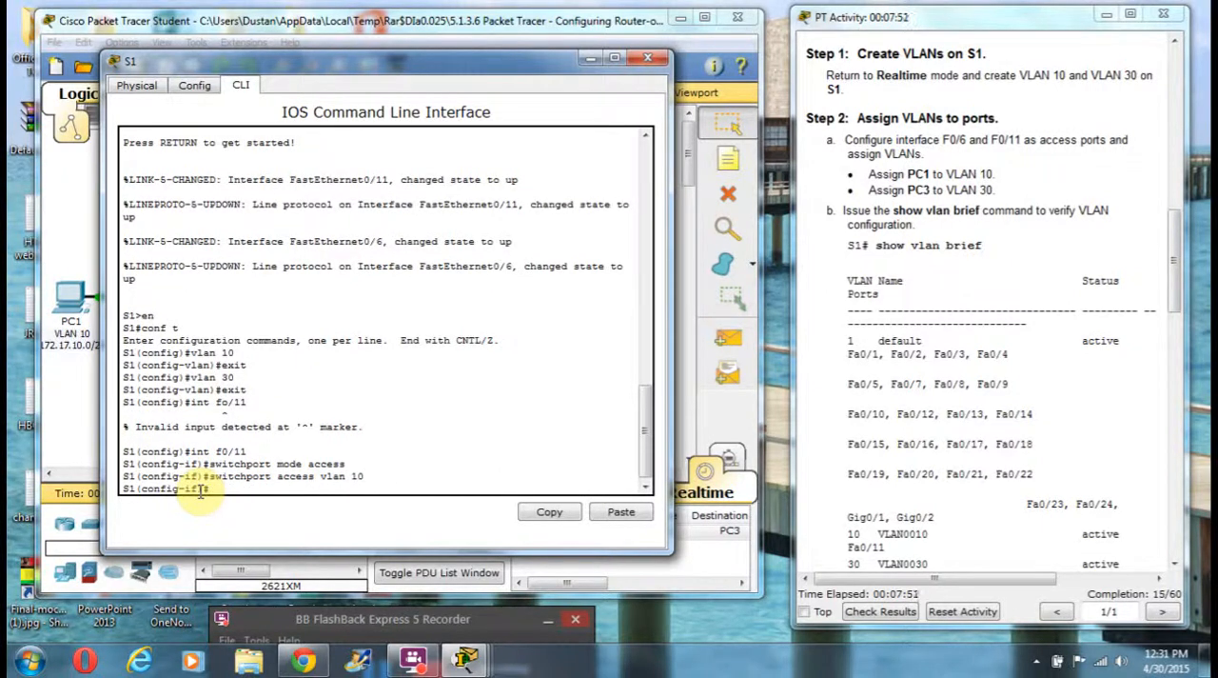
{"action": "type", "text": "in"}
{"action": "key", "text": "BackSpace"}
{"action": "key", "text": "BackSpace"}
{"action": "type", "text": "exit"}
{"action": "key", "text": "Return"}
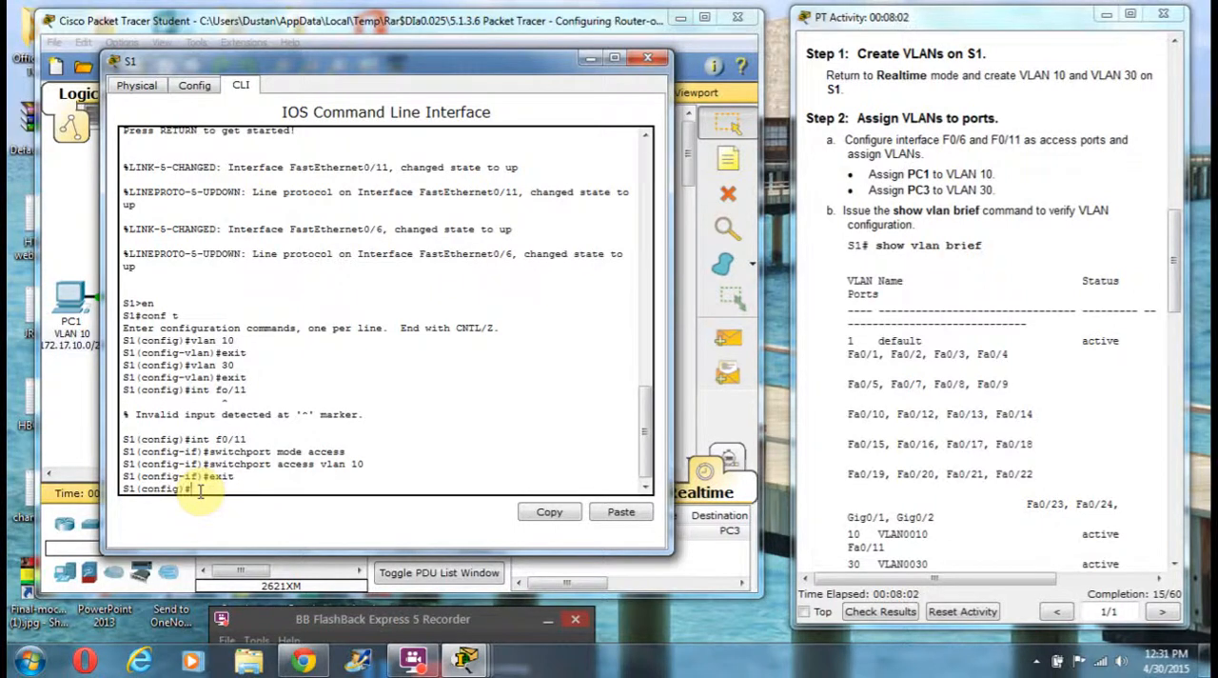
Step: Enter interface configuration for F0/6 on S1 and set its switchport mode to access
{"action": "type", "text": "int f0/6"}
{"action": "key", "text": "Return"}
{"action": "type", "text": "switchport mode access"}
{"action": "key", "text": "Return"}
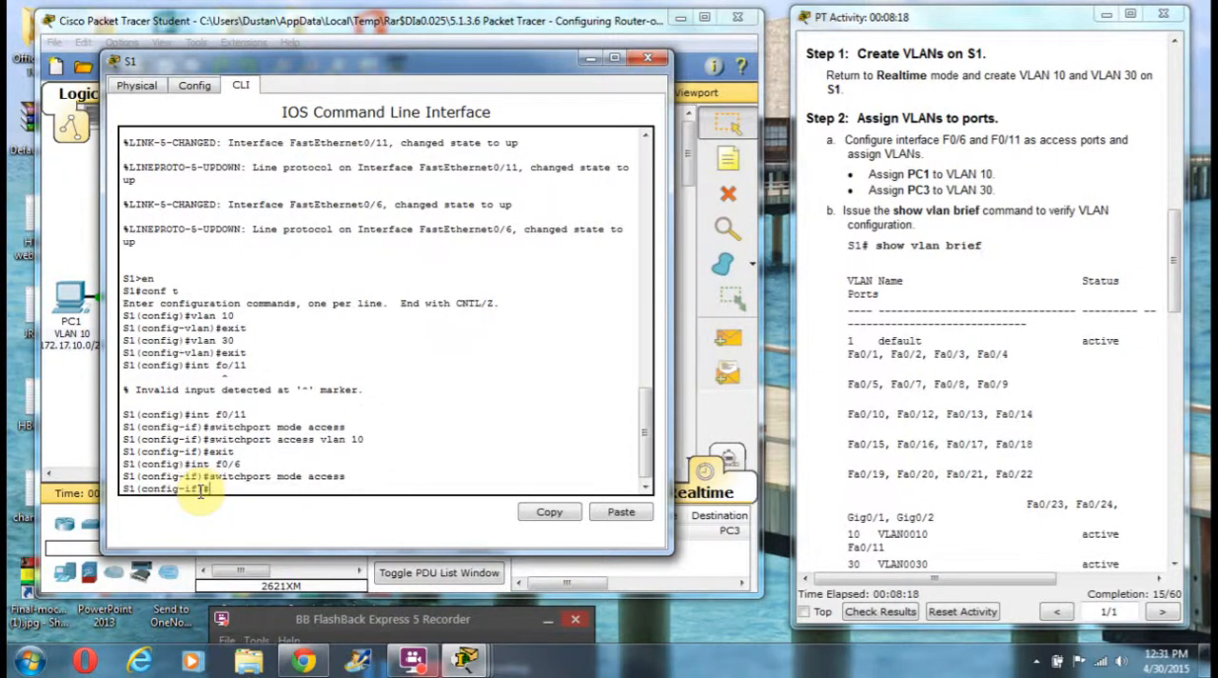
Step: Assign interface F0/6 to access VLAN 30 and return S1 to privileged EXEC mode
{"action": "key", "text": "Up"}
{"action": "key", "text": "Left"}
{"action": "key", "text": "Left"}
{"action": "key", "text": "Left"}
{"action": "key", "text": "Left"}
{"action": "key", "text": "Left"}
{"action": "key", "text": "Left"}
{"action": "key", "text": "Left"}
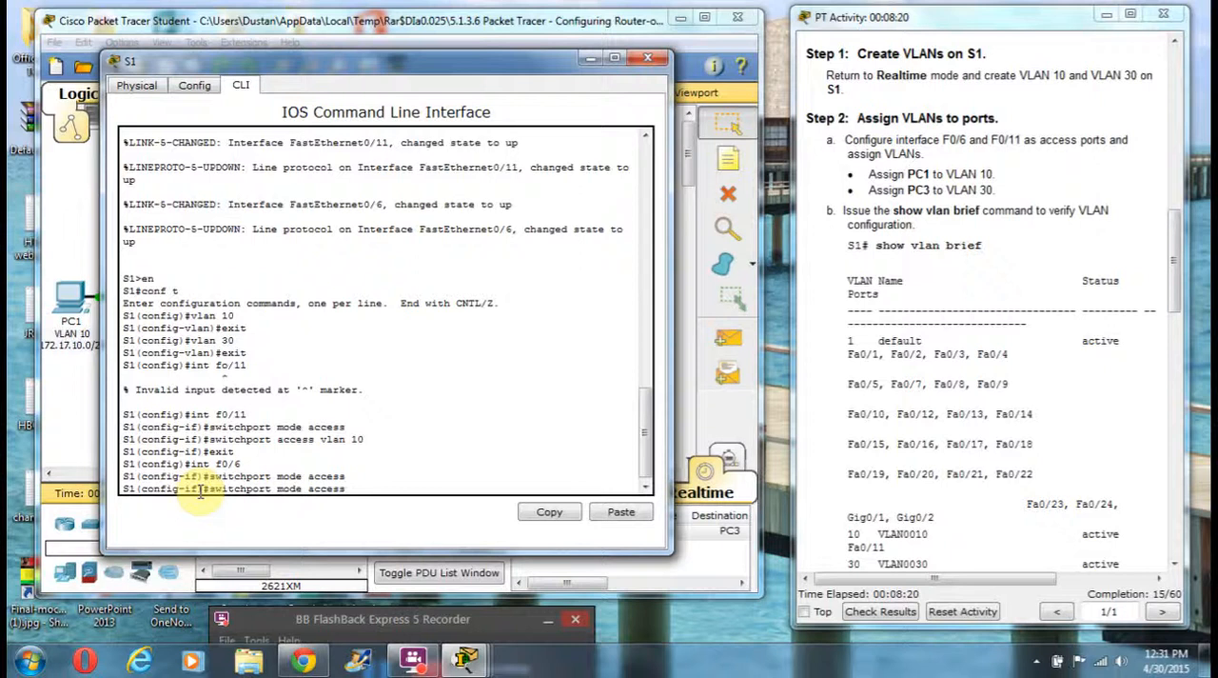
{"action": "key", "text": "BackSpace"}
{"action": "key", "text": "BackSpace"}
{"action": "key", "text": "BackSpace"}
{"action": "key", "text": "BackSpace"}
{"action": "key", "text": "BackSpace"}
{"action": "key", "text": "Delete"}
{"action": "key", "text": "Right"}
{"action": "key", "text": "Right"}
{"action": "key", "text": "Right"}
{"action": "key", "text": "Right"}
{"action": "key", "text": "Right"}
{"action": "key", "text": "Right"}
{"action": "type", "text": "vlan 30"}
{"action": "key", "text": "Return"}
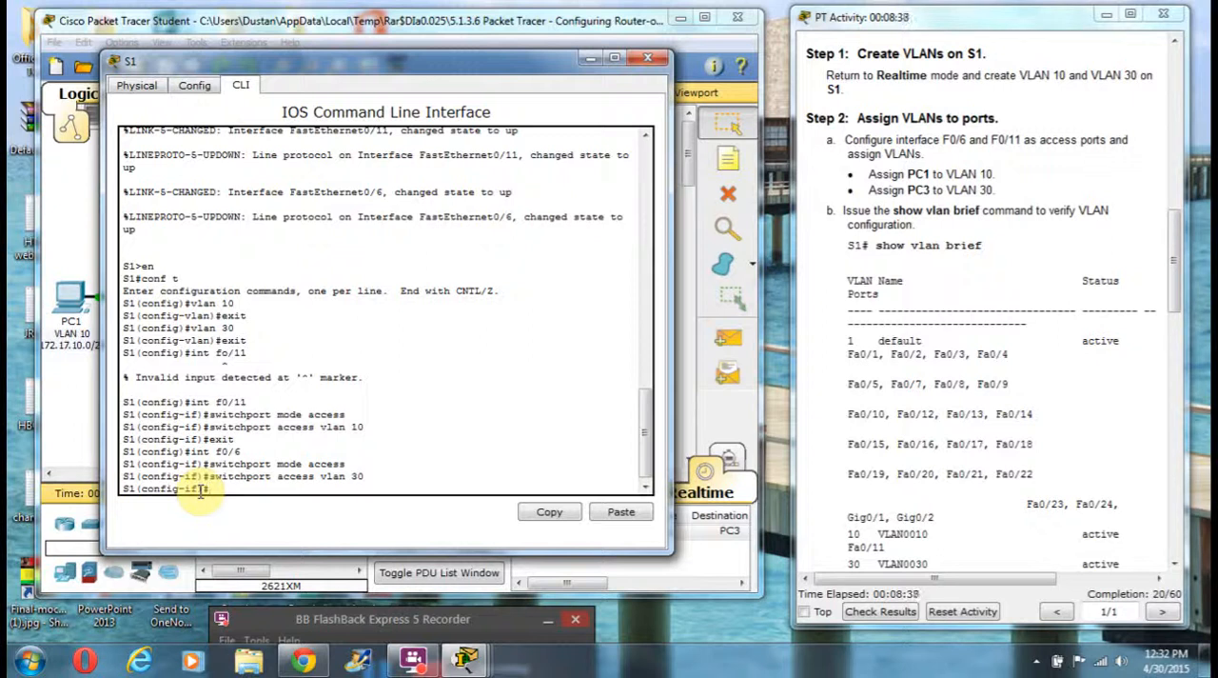
{"action": "type", "text": "exit"}
{"action": "key", "text": "Return"}
{"action": "type", "text": "exit"}
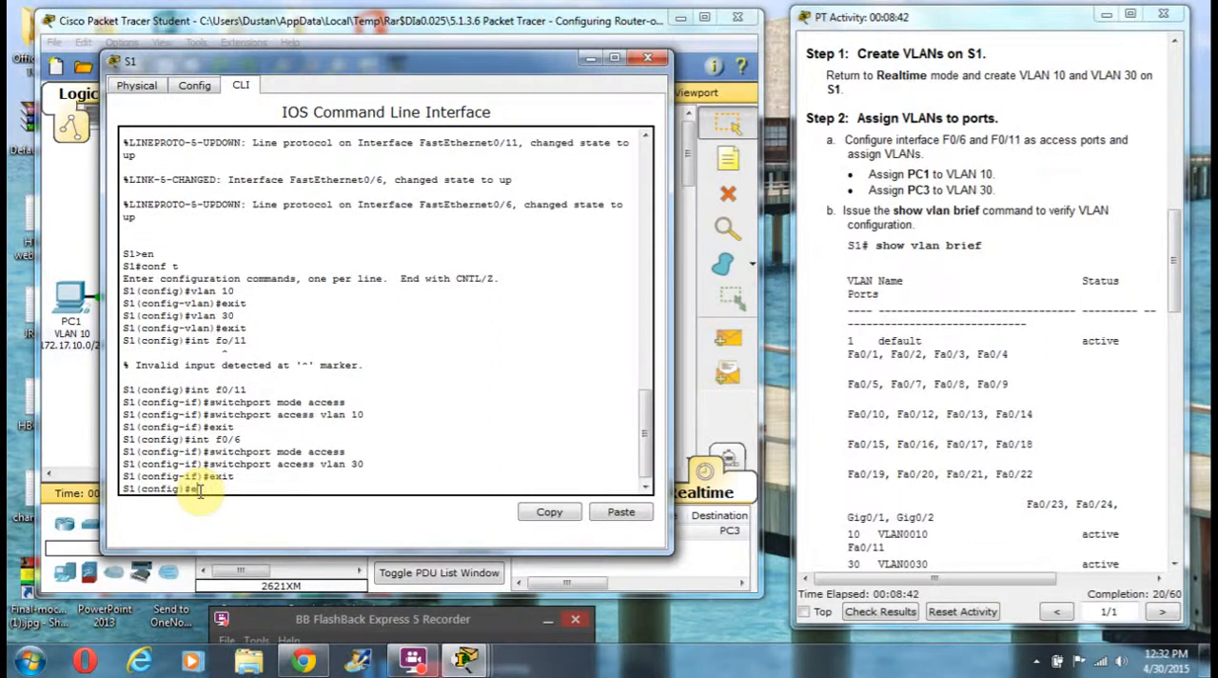
{"action": "key", "text": "Return"}
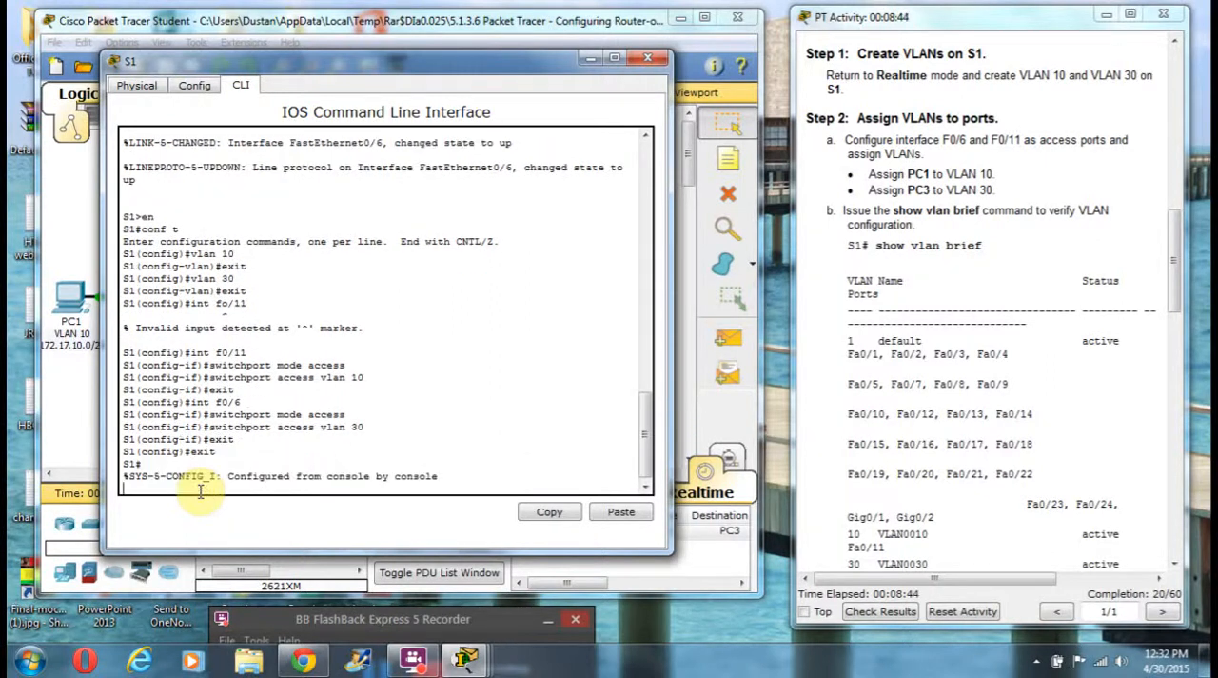
{"action": "key", "text": "Return"}
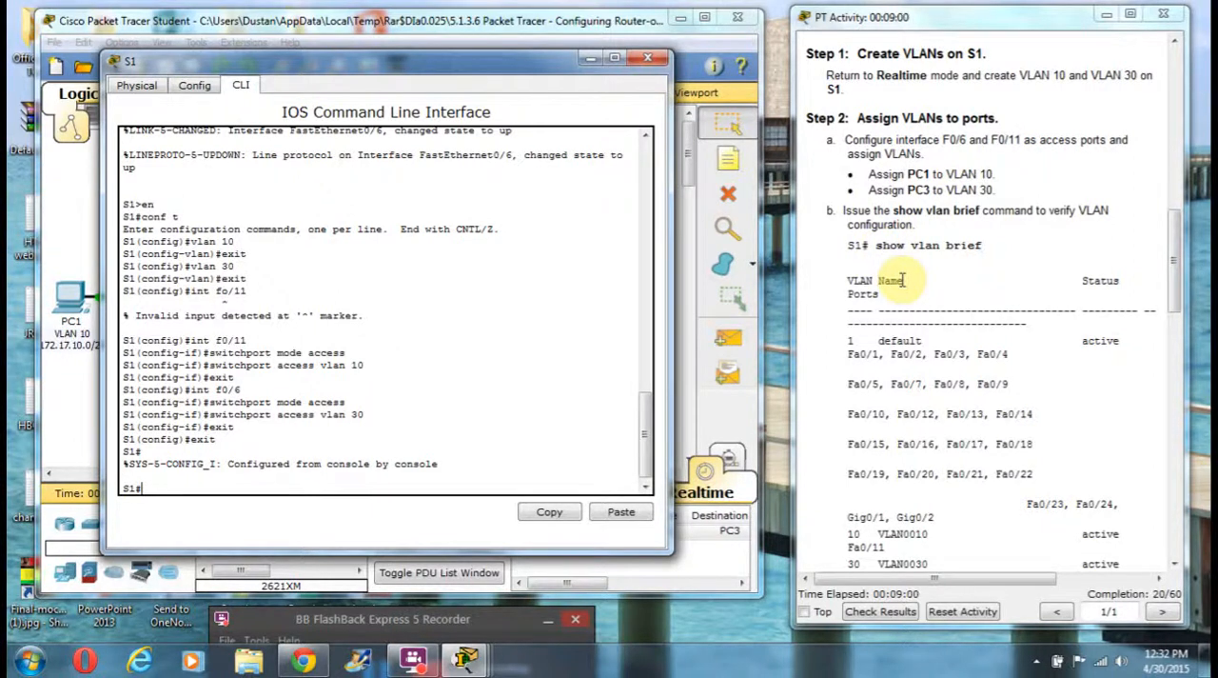
Step: Verify the VLAN configuration on S1 with the show vlan brief command
{"action": "type", "text": "show vlan brief"}
{"action": "key", "text": "Return"}
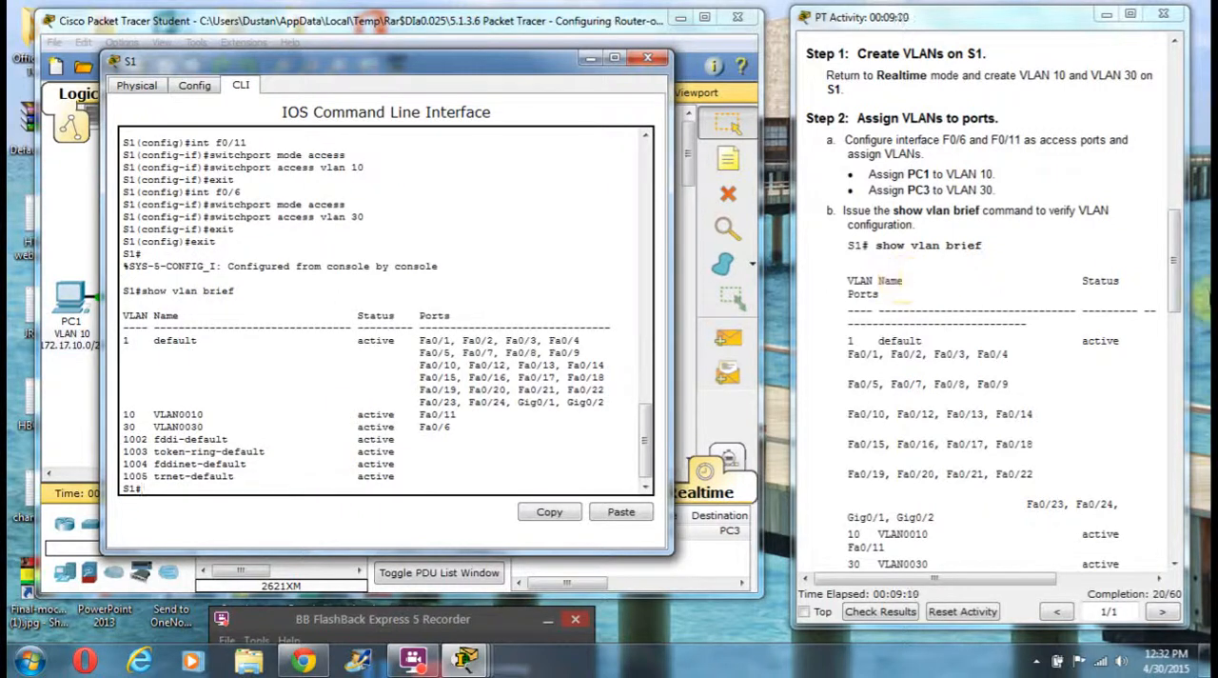
Step: Close the S1 window and ping PC3 at 172.17.30.10 from PC1's Command Prompt, closing PC1 when done
{"action": "left_click_drag", "start_coordinate": [1173, 275], "coordinate": [1177, 295]}
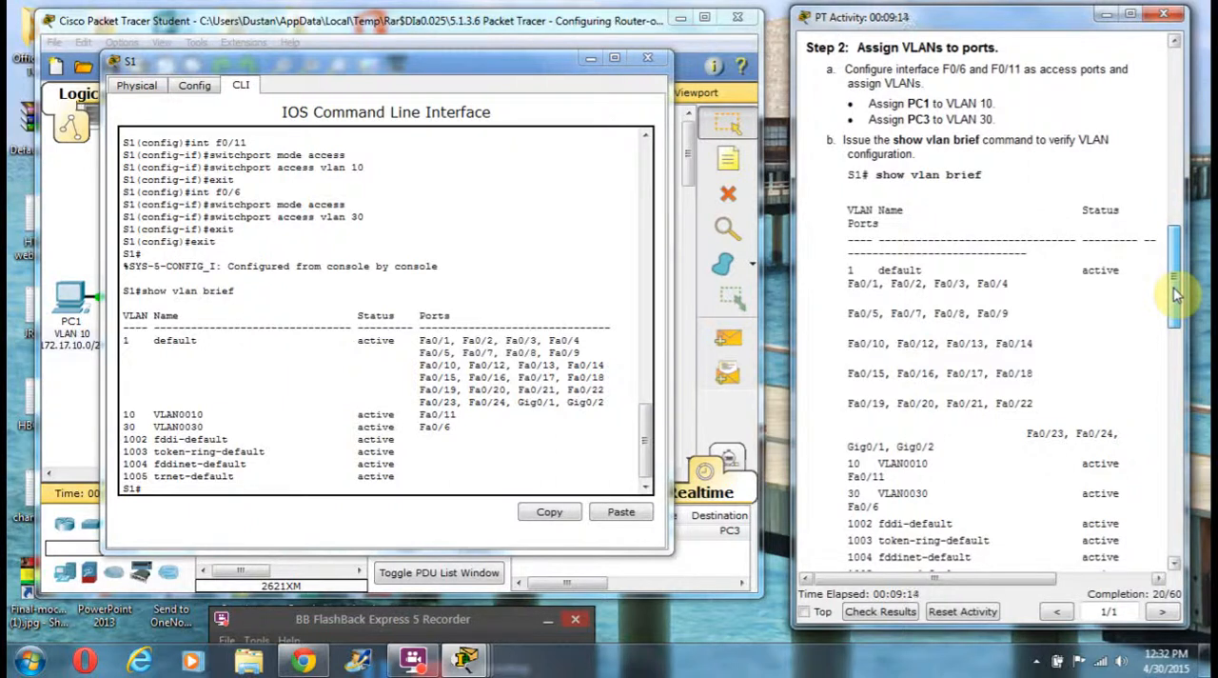
{"action": "left_click_drag", "start_coordinate": [1176, 295], "coordinate": [1173, 329]}
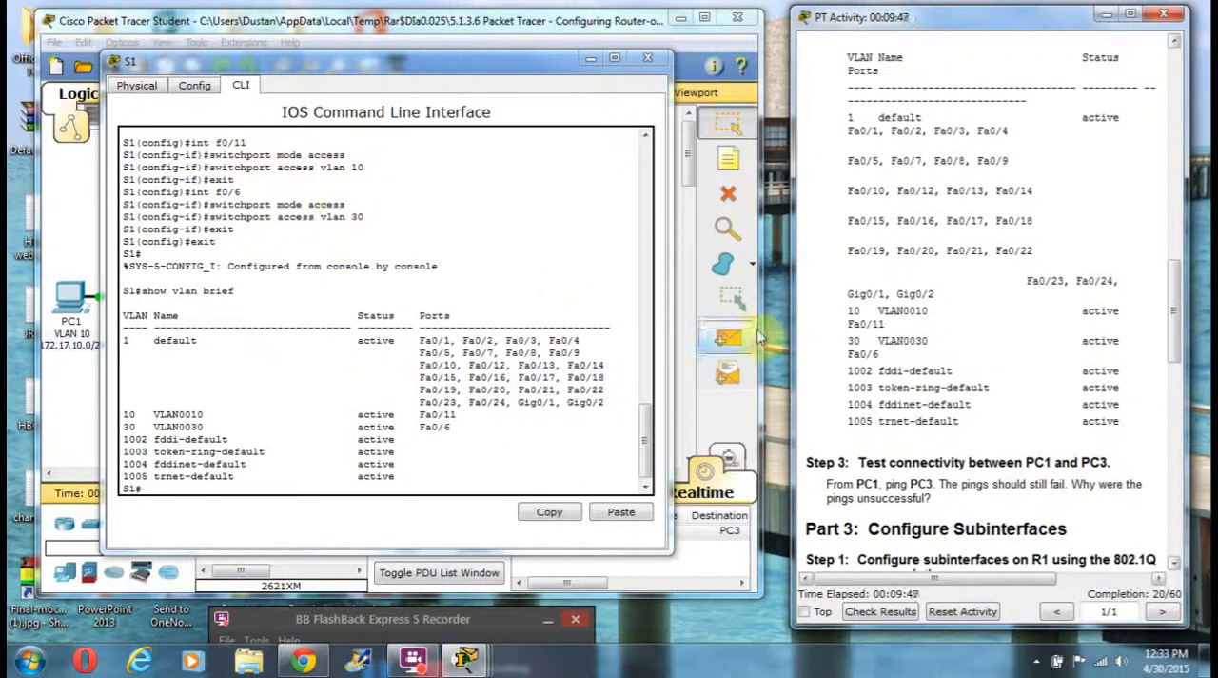
{"action": "left_click", "coordinate": [644, 58]}
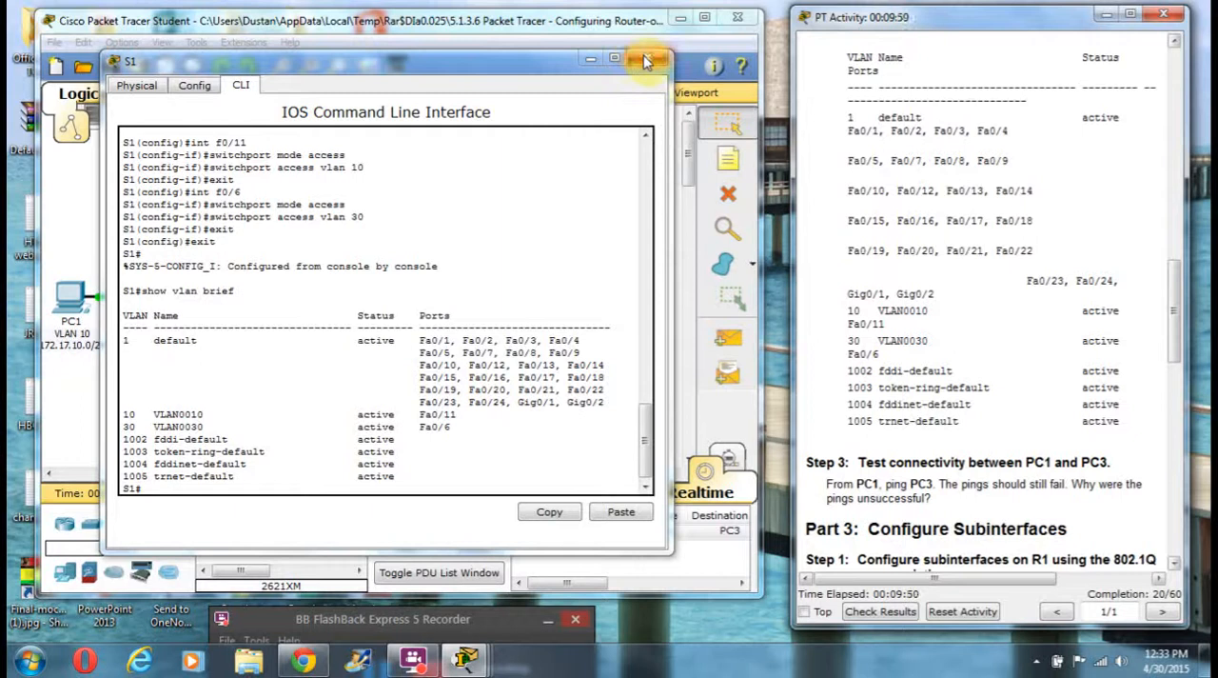
{"action": "left_click", "coordinate": [75, 291]}
{"action": "left_click", "coordinate": [712, 211]}
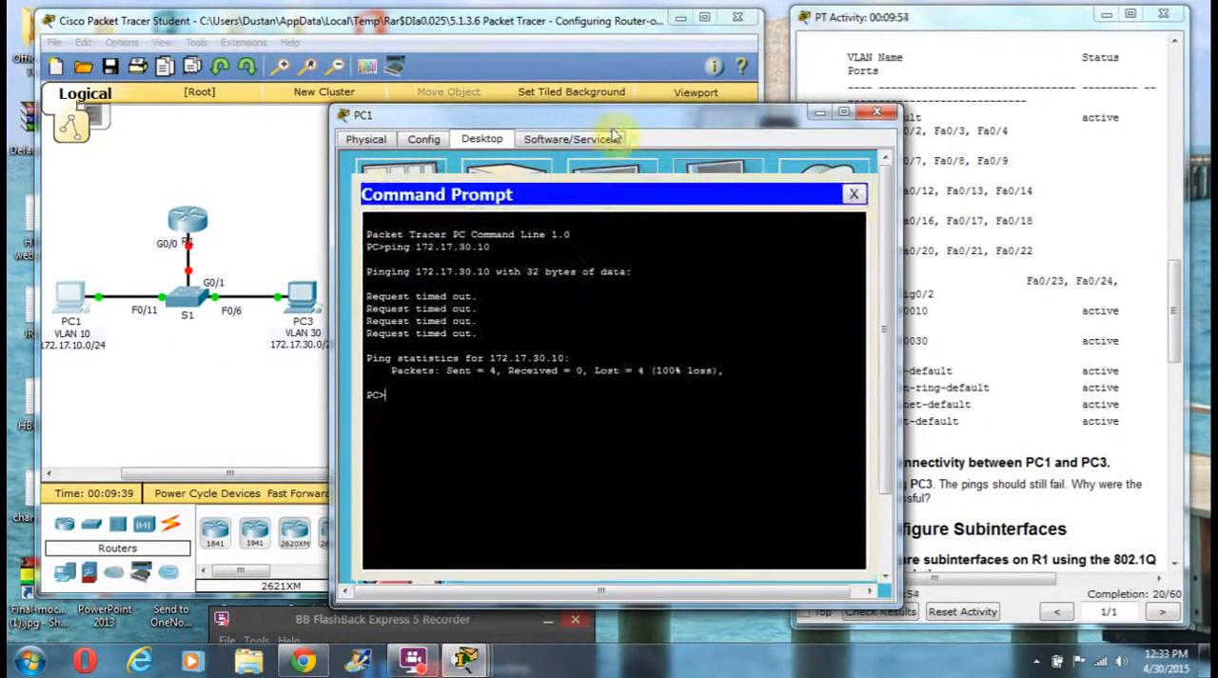
{"action": "left_click_drag", "start_coordinate": [603, 116], "coordinate": [325, 61]}
{"action": "key", "text": "Up"}
{"action": "key", "text": "Return"}
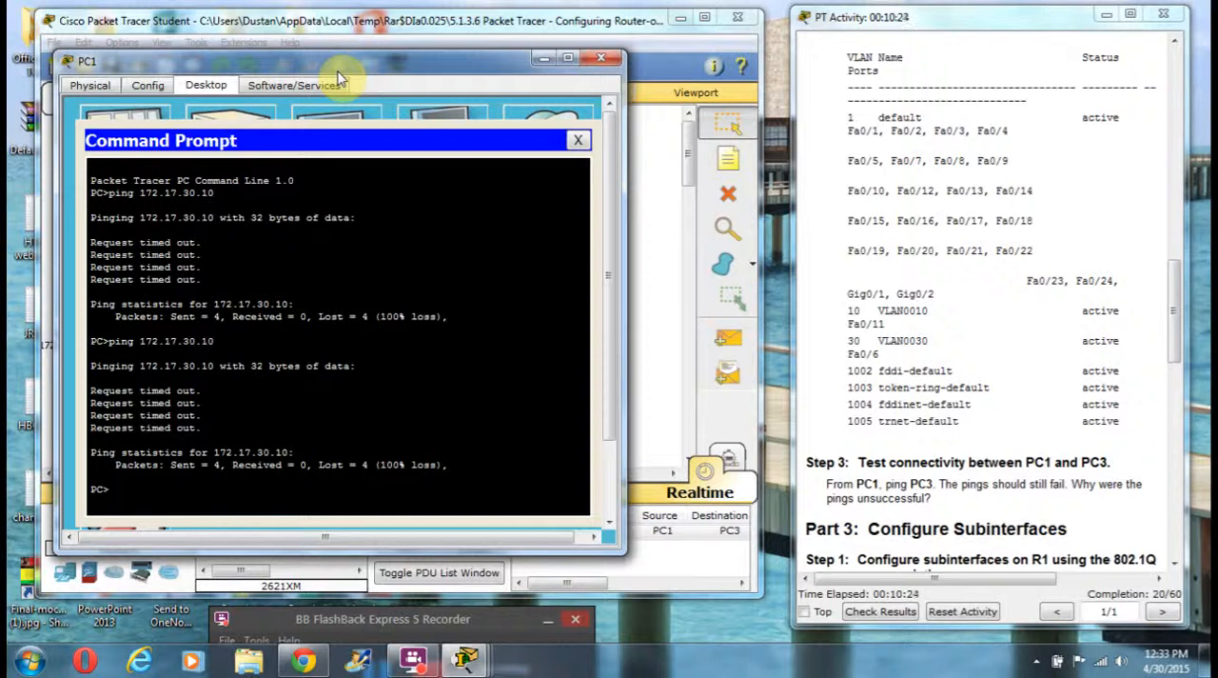
{"action": "left_click", "coordinate": [605, 61]}
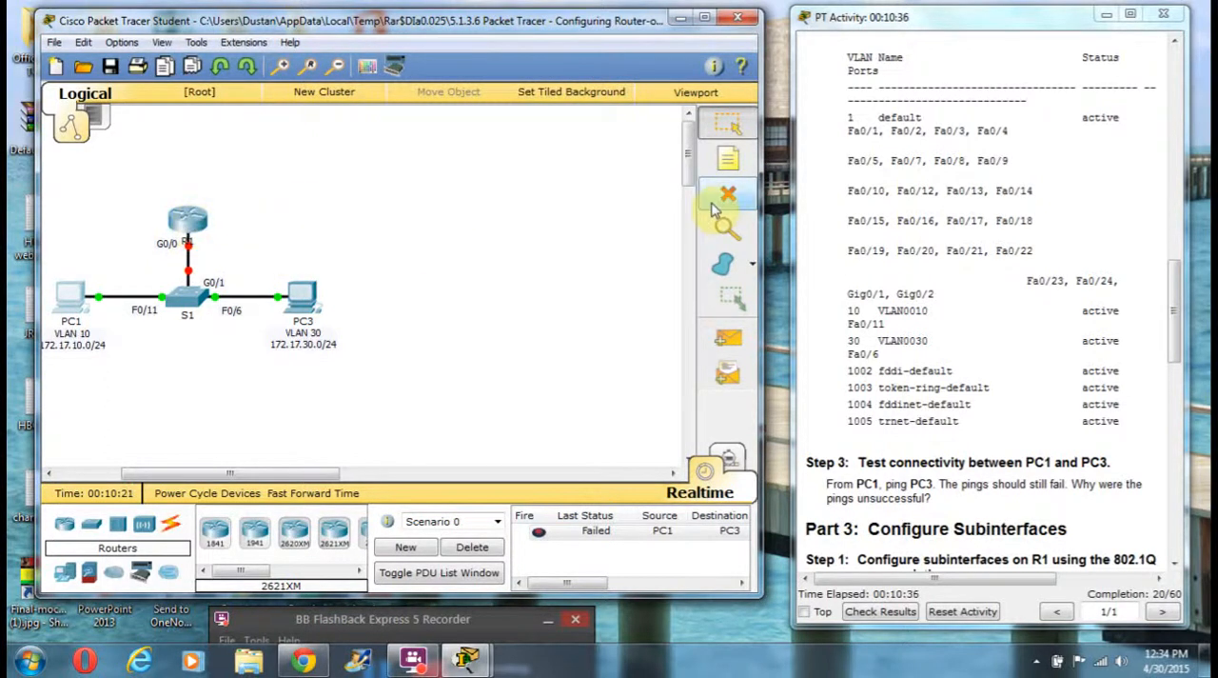
Step: Bring up Part 3 of the instructions and enter global configuration mode in router R1's command line
{"action": "left_click", "coordinate": [1172, 304]}
{"action": "left_click_drag", "start_coordinate": [1172, 304], "coordinate": [1186, 384]}
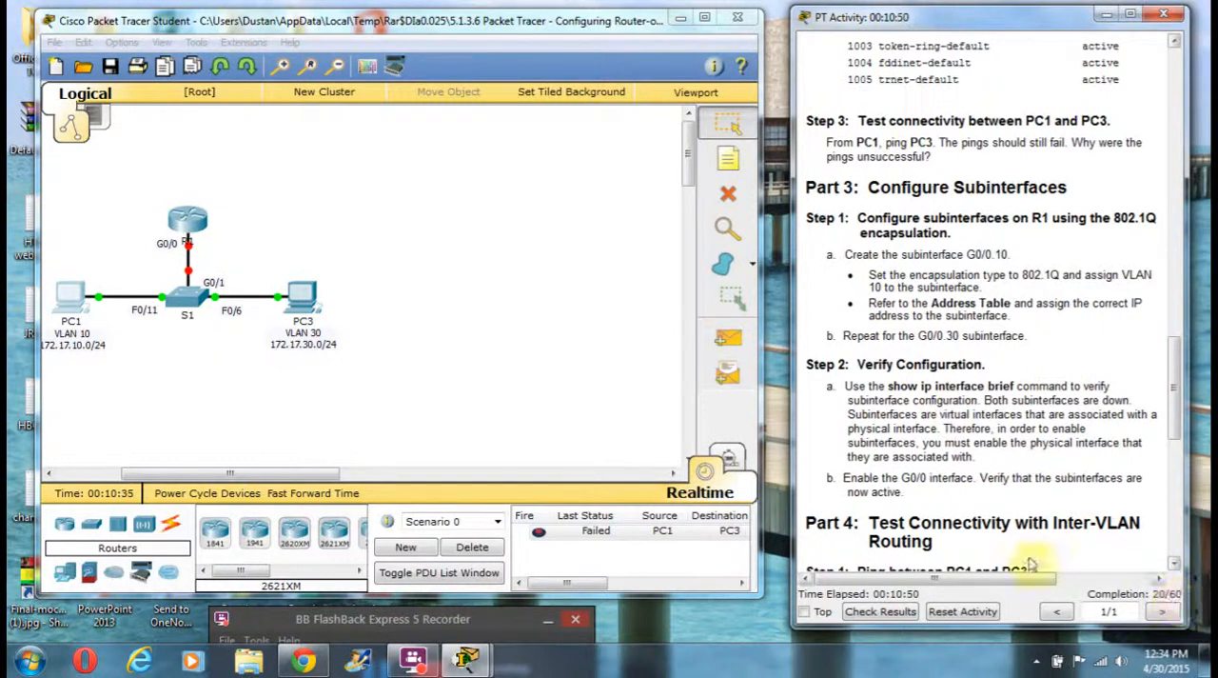
{"action": "left_click", "coordinate": [189, 224]}
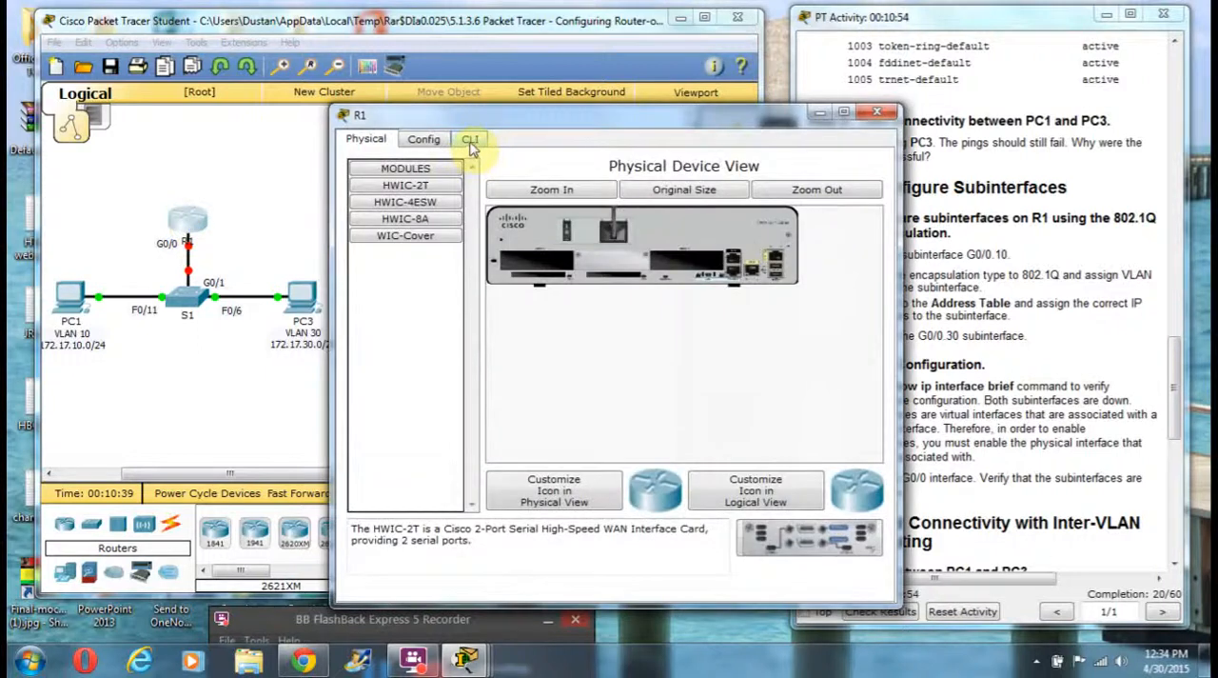
{"action": "left_click", "coordinate": [470, 141]}
{"action": "left_click_drag", "start_coordinate": [480, 115], "coordinate": [371, 95]}
{"action": "key", "text": "Return"}
{"action": "type", "text": "en"}
{"action": "key", "text": "Return"}
{"action": "type", "text": "c"}
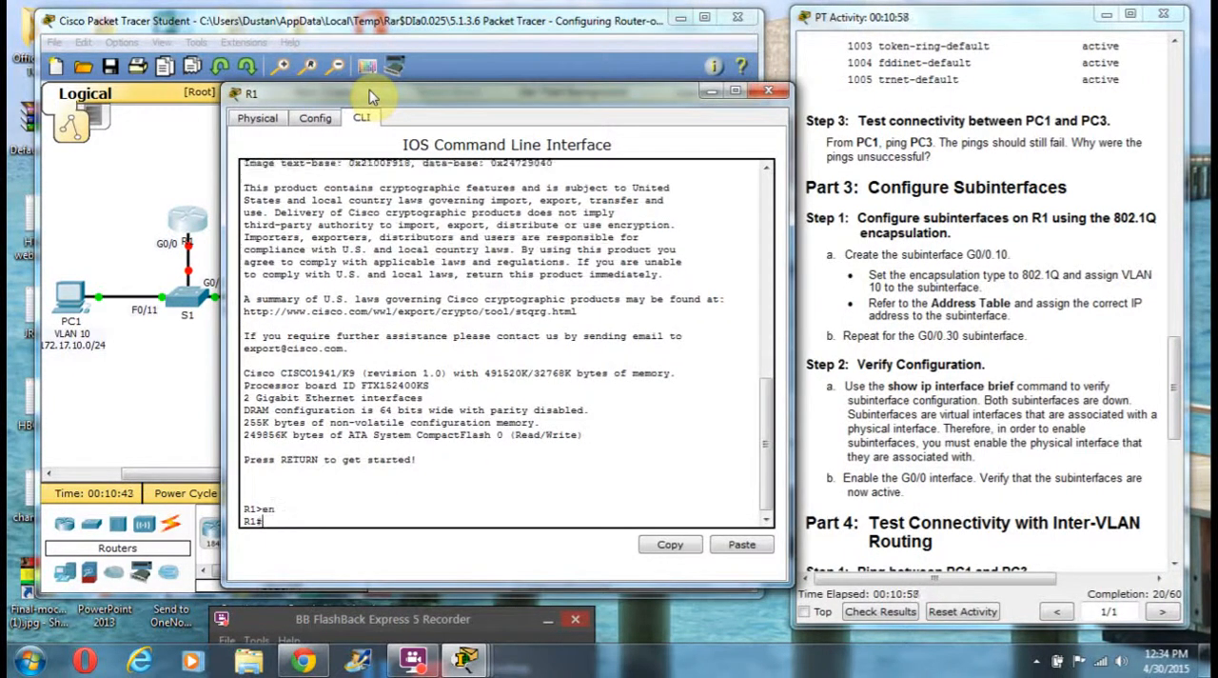
{"action": "type", "text": "onf t"}
{"action": "key", "text": "Return"}
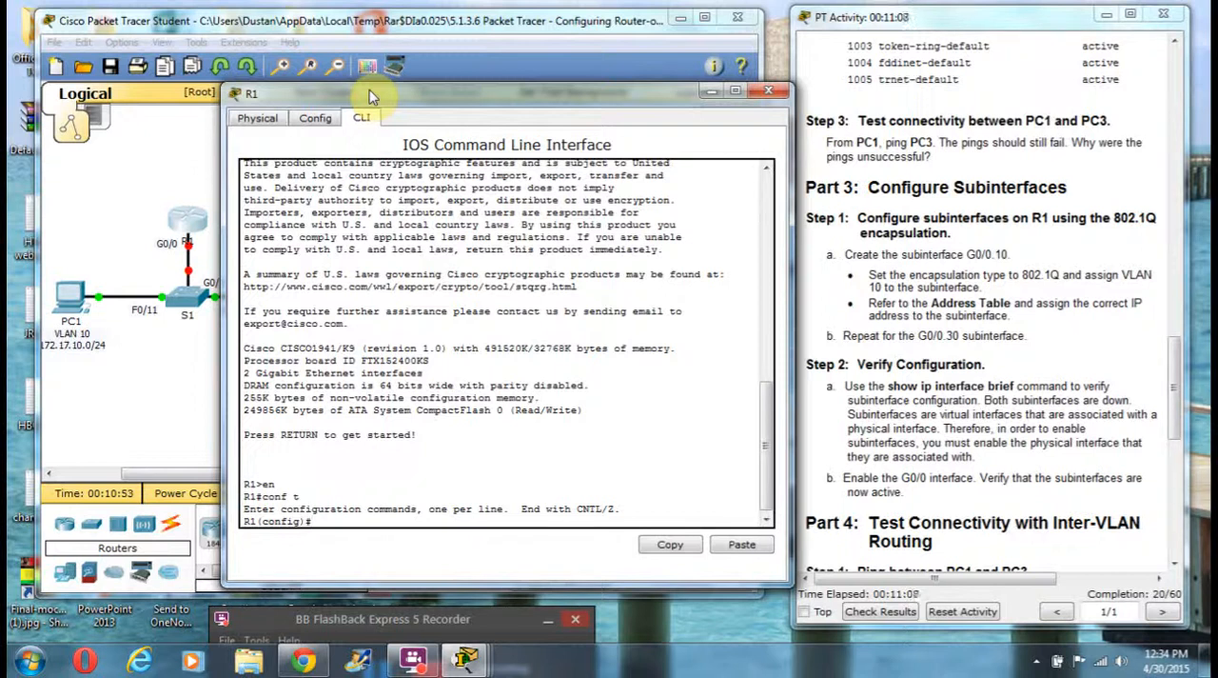
Step: Create subinterface G0/0.10 on R1 and set its encapsulation to dot1Q with VLAN 10
{"action": "type", "text": "int g0/0.10"}
{"action": "key", "text": "Return"}
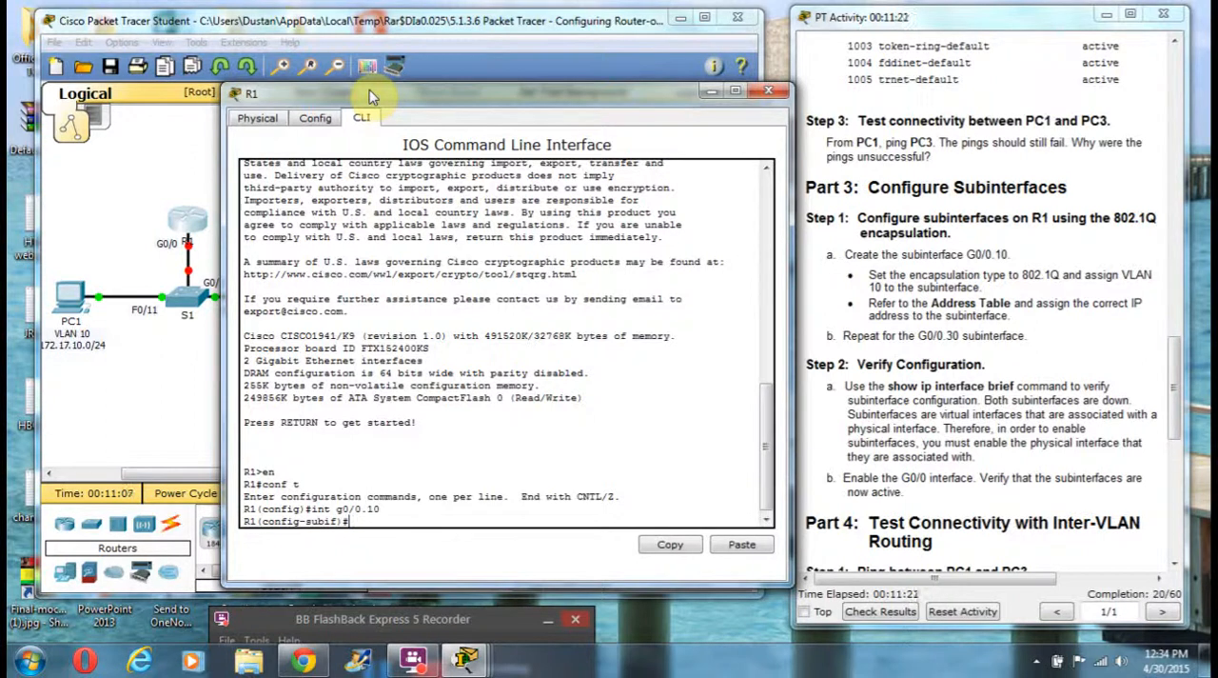
{"action": "type", "text": "encapsulation dot"}
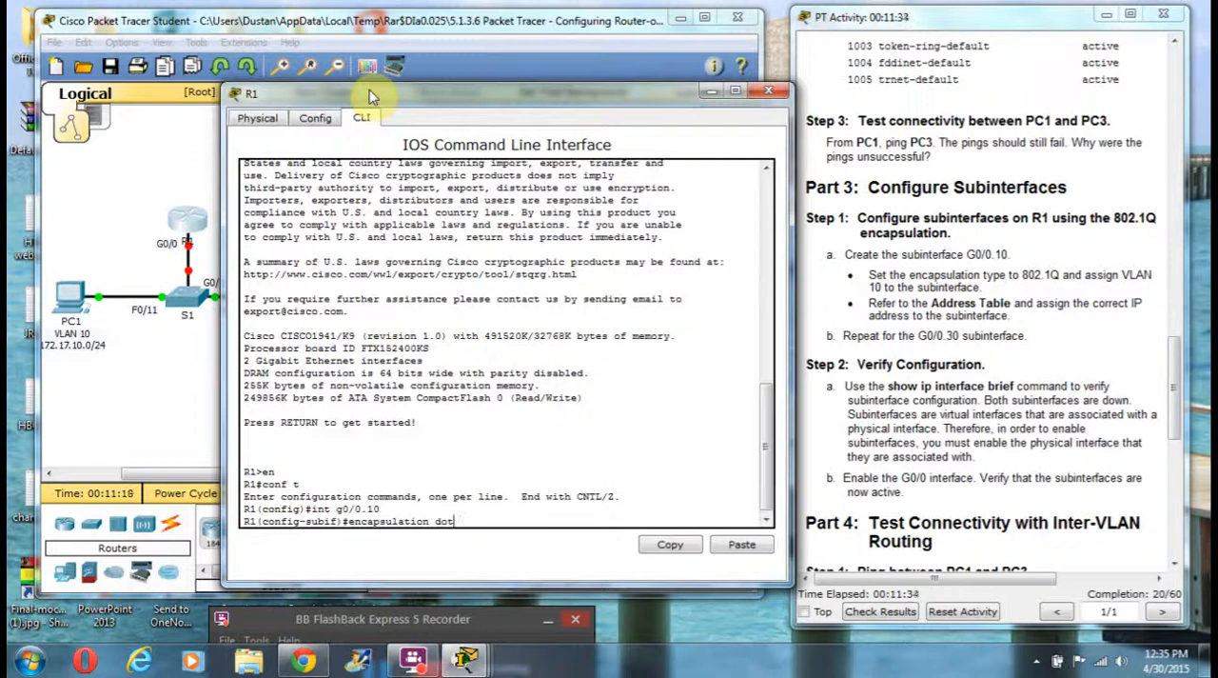
{"action": "type", "text": "1Q 10"}
{"action": "key", "text": "Return"}
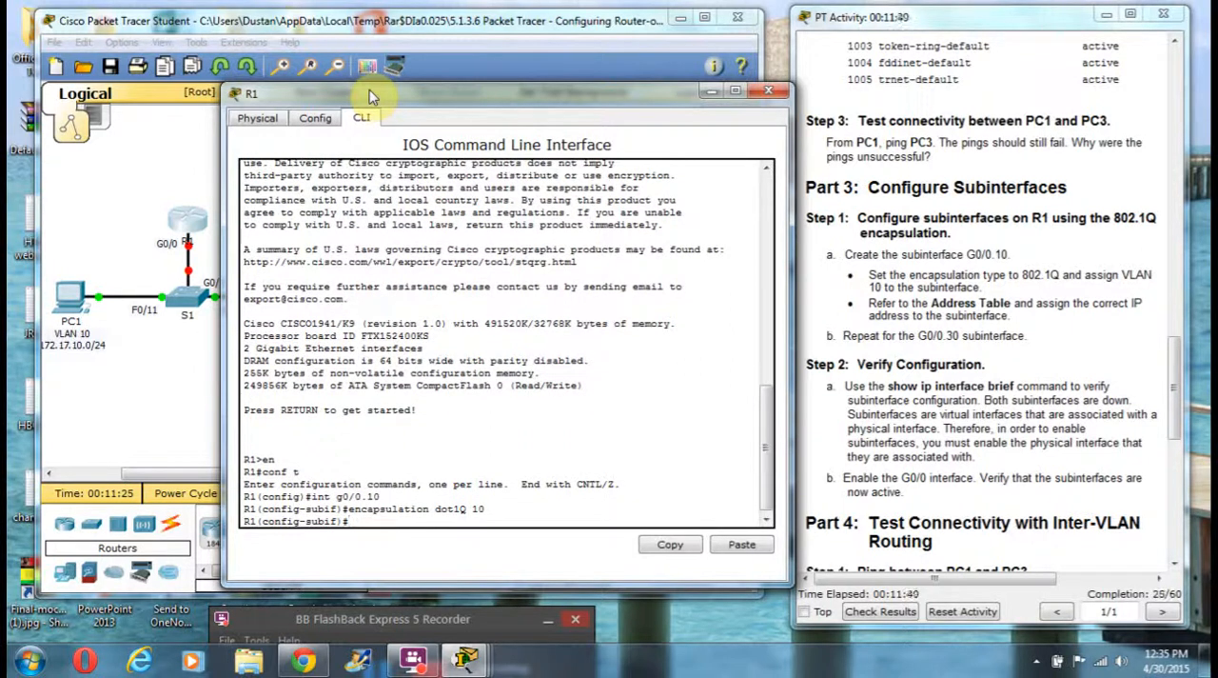
Step: Consult the Address Table in the instructions and try to assign IP address 172.17.10.0 with mask 255.255.255.0 to R1's G0/0.10 subinterface
{"action": "left_click_drag", "start_coordinate": [1180, 380], "coordinate": [1152, 128]}
{"action": "scroll", "coordinate": [1151, 128], "scroll_direction": "up", "scroll_amount": 1}
{"action": "scroll", "coordinate": [1151, 114], "scroll_direction": "up", "scroll_amount": 1}
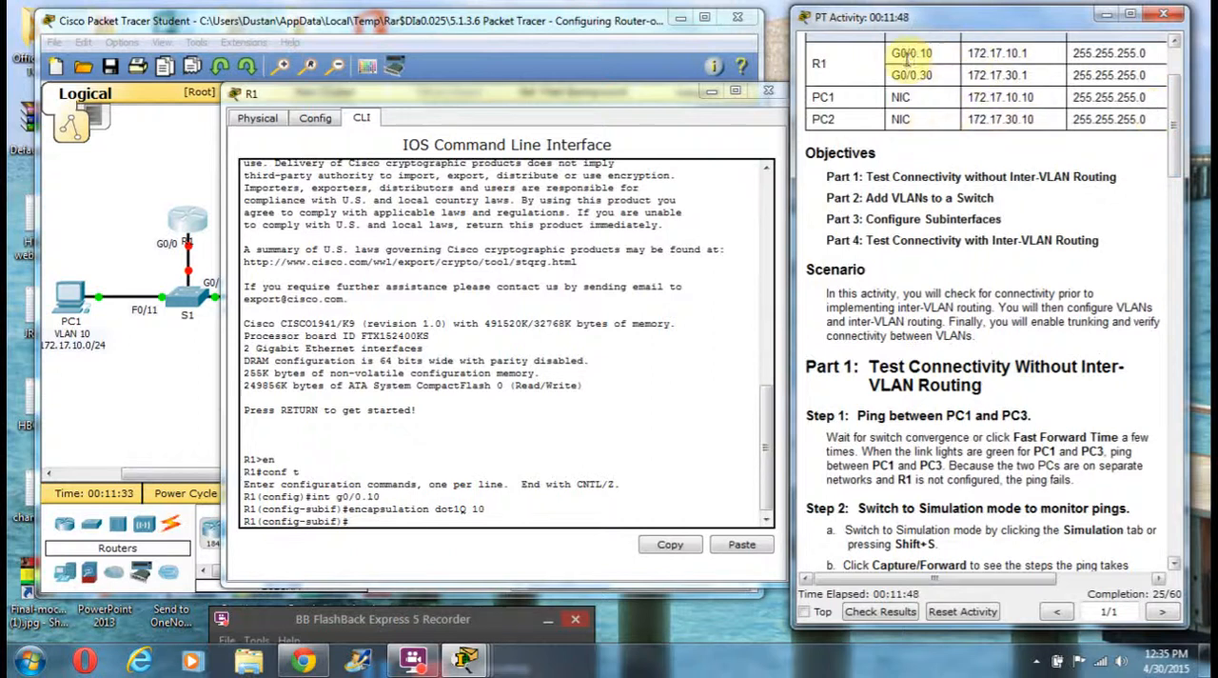
{"action": "left_click_drag", "start_coordinate": [961, 52], "coordinate": [709, 266]}
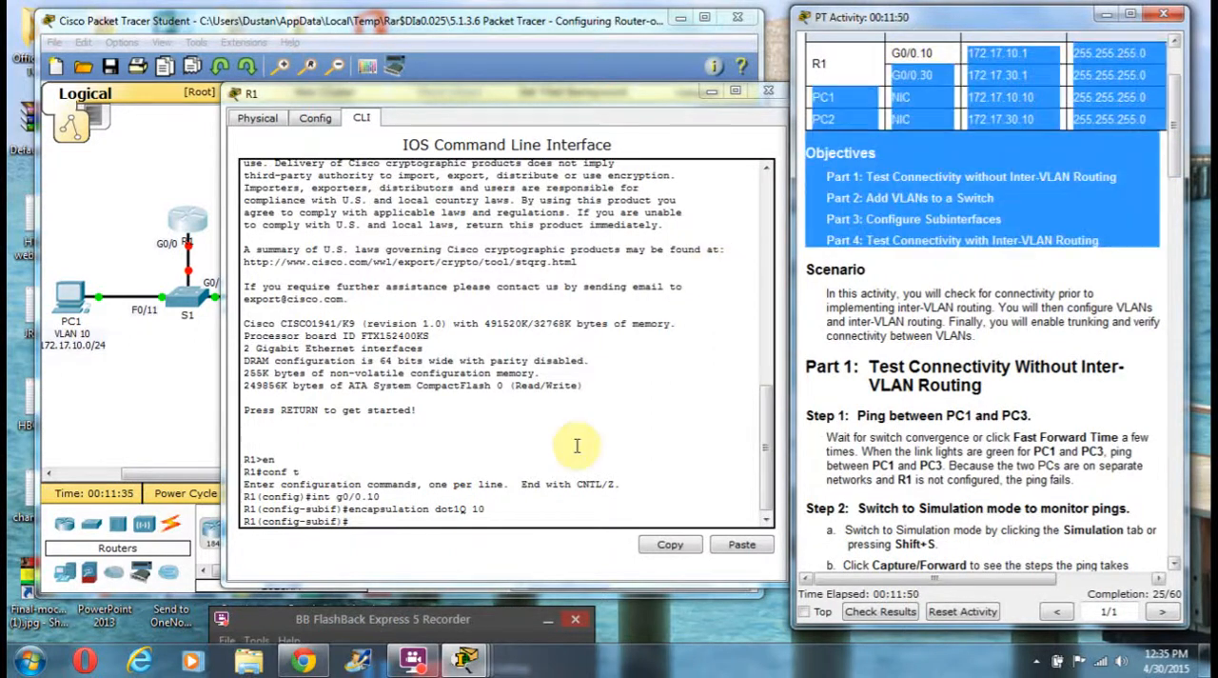
{"action": "left_click", "coordinate": [859, 69]}
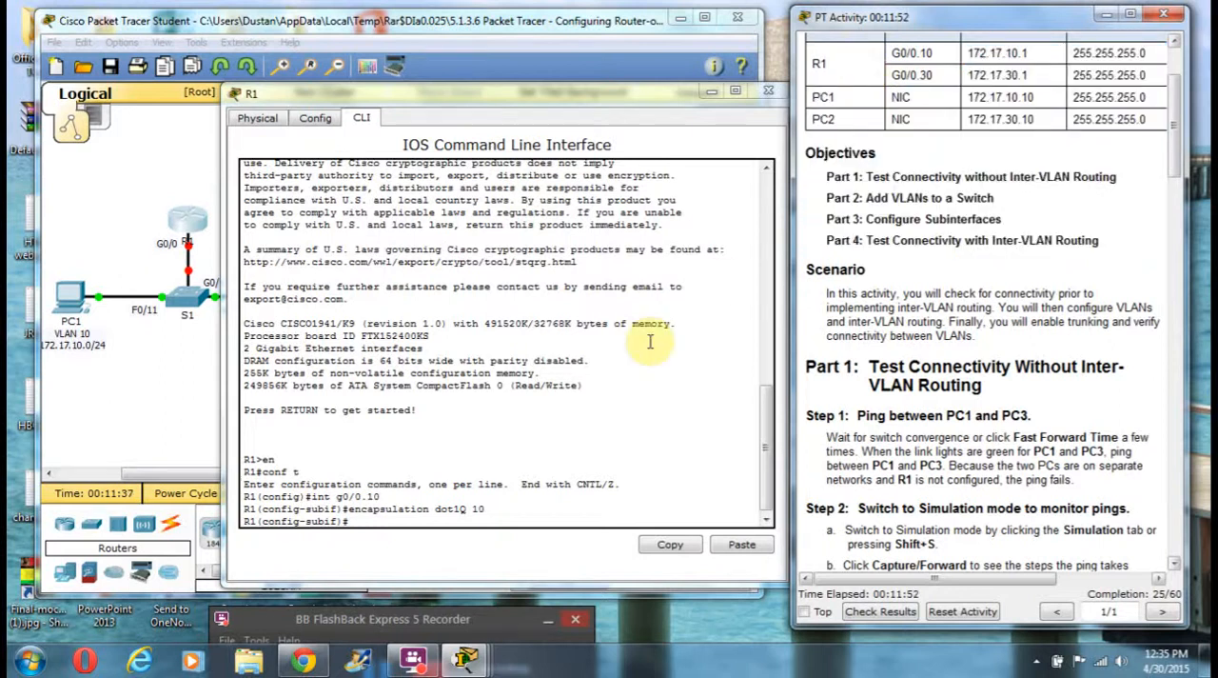
{"action": "left_click", "coordinate": [363, 514]}
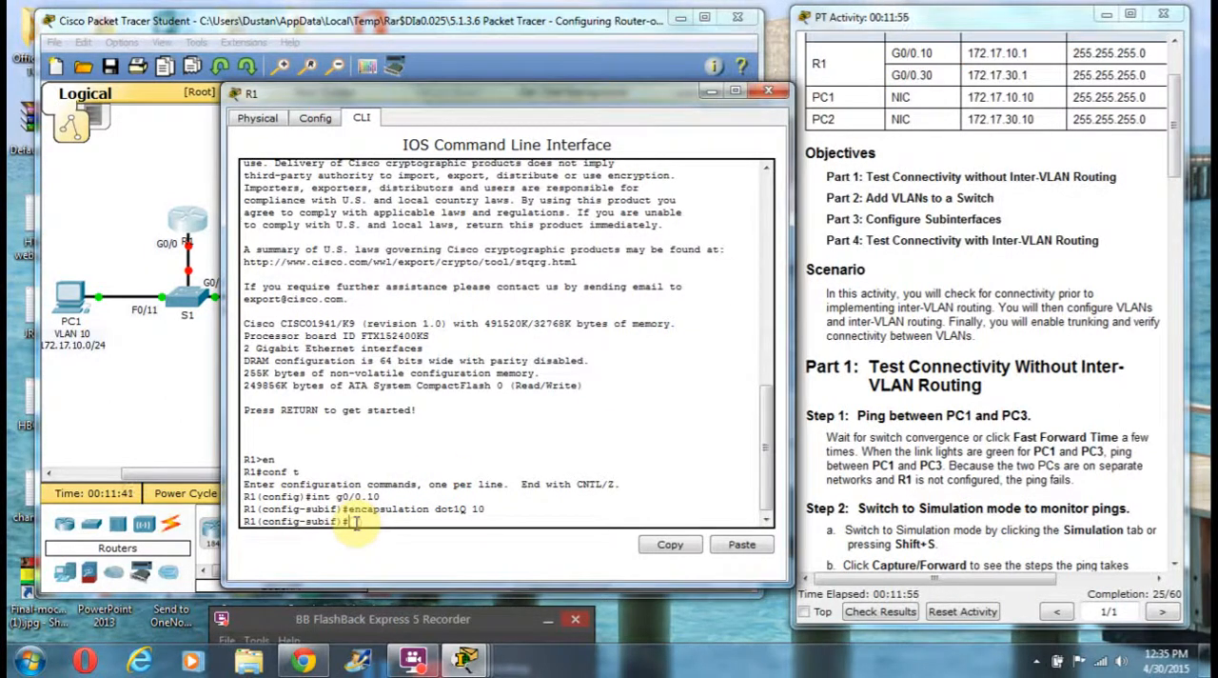
{"action": "type", "text": "ip address 172.17.1"}
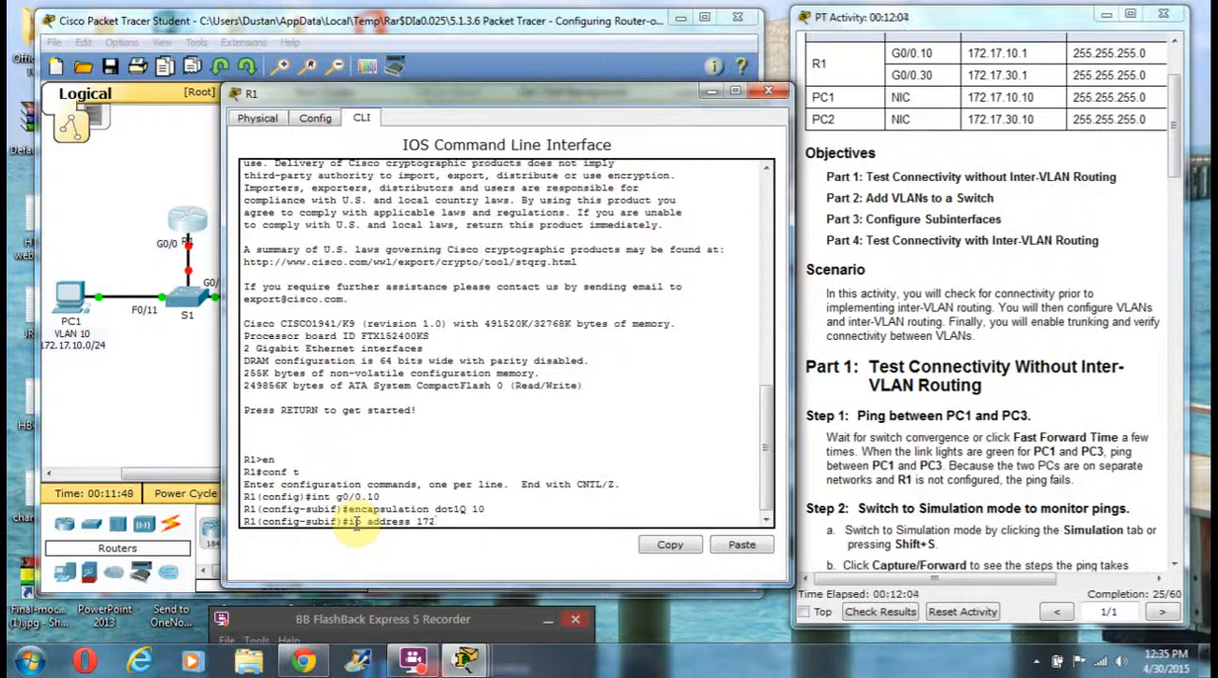
{"action": "type", "text": "0.0 255.255.255.0"}
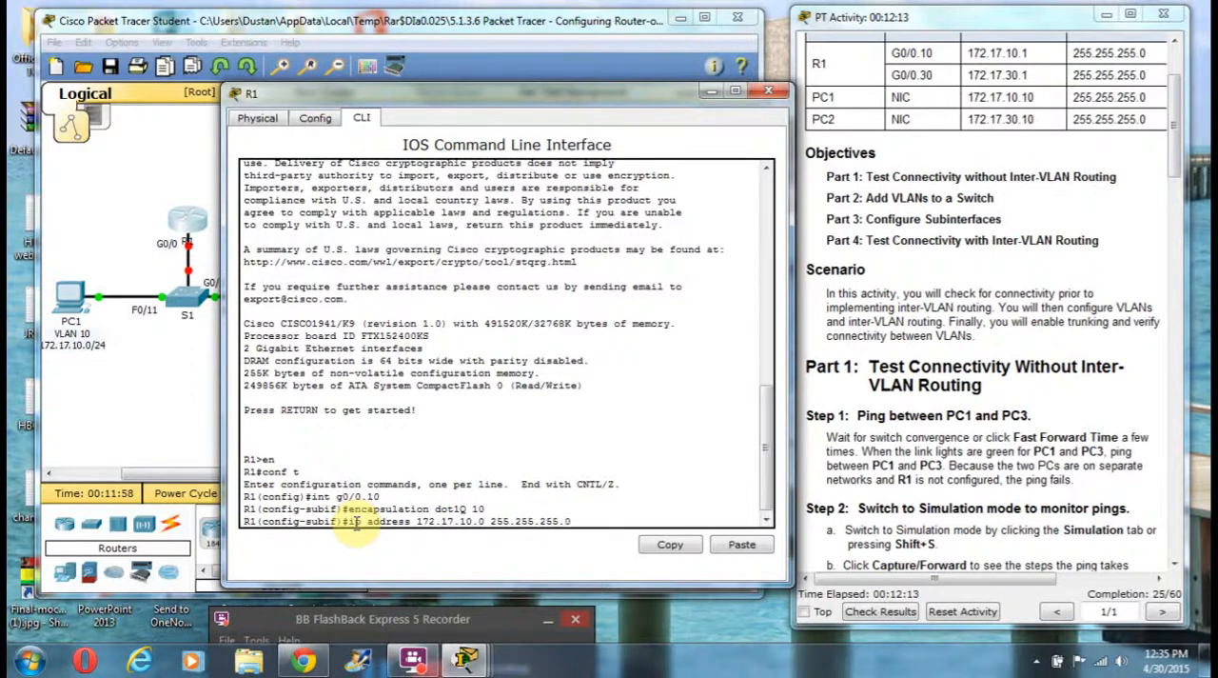
{"action": "key", "text": "Return"}
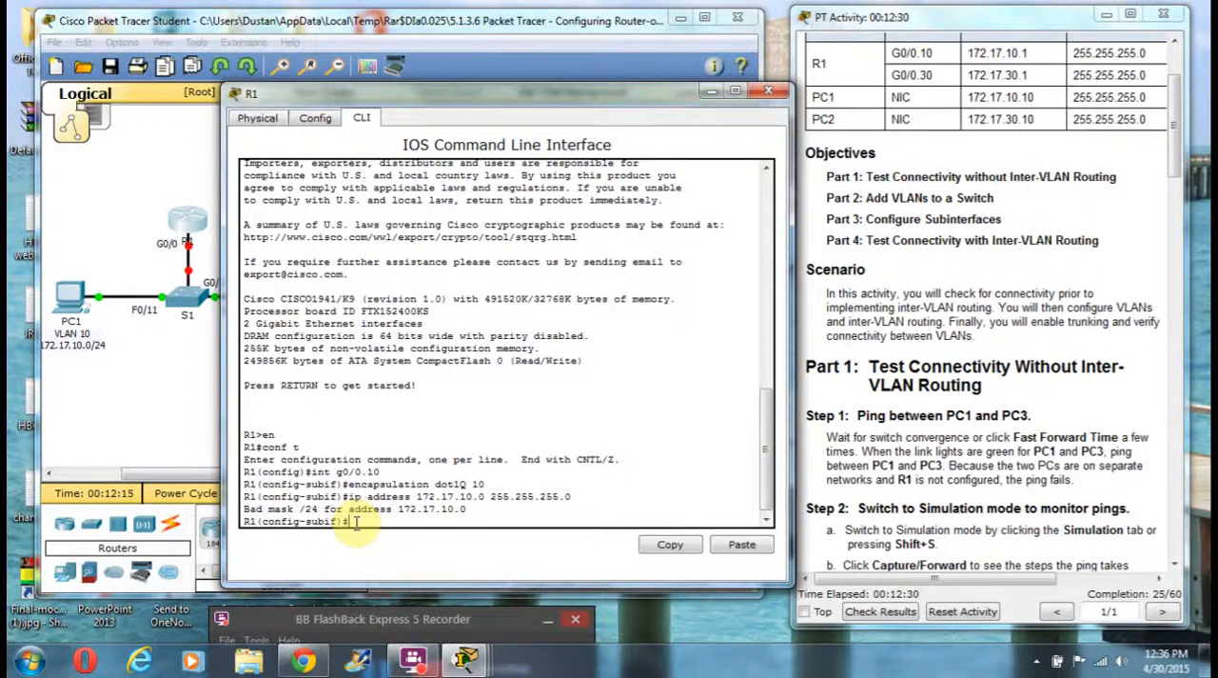
Step: Assign IP address 172.17.10.1 with subnet mask 255.255.255.0 to subinterface G0/0.10 on R1
{"action": "key", "text": "Up"}
{"action": "key", "text": "Left"}
{"action": "key", "text": "Left"}
{"action": "key", "text": "Left"}
{"action": "key", "text": "Left"}
{"action": "key", "text": "Left"}
{"action": "key", "text": "Left"}
{"action": "key", "text": "Left"}
{"action": "key", "text": "Left"}
{"action": "key", "text": "Left"}
{"action": "key", "text": "Left"}
{"action": "key", "text": "Left"}
{"action": "key", "text": "Left"}
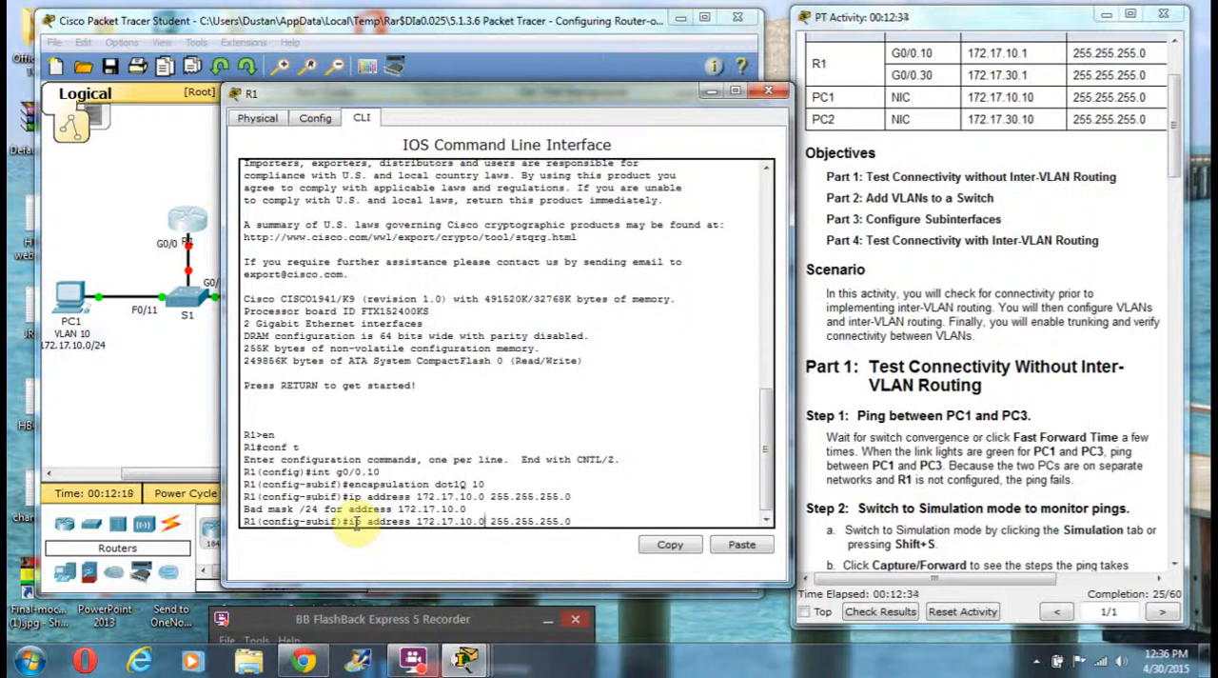
{"action": "key", "text": "BackSpace"}
{"action": "type", "text": "1"}
{"action": "key", "text": "Return"}
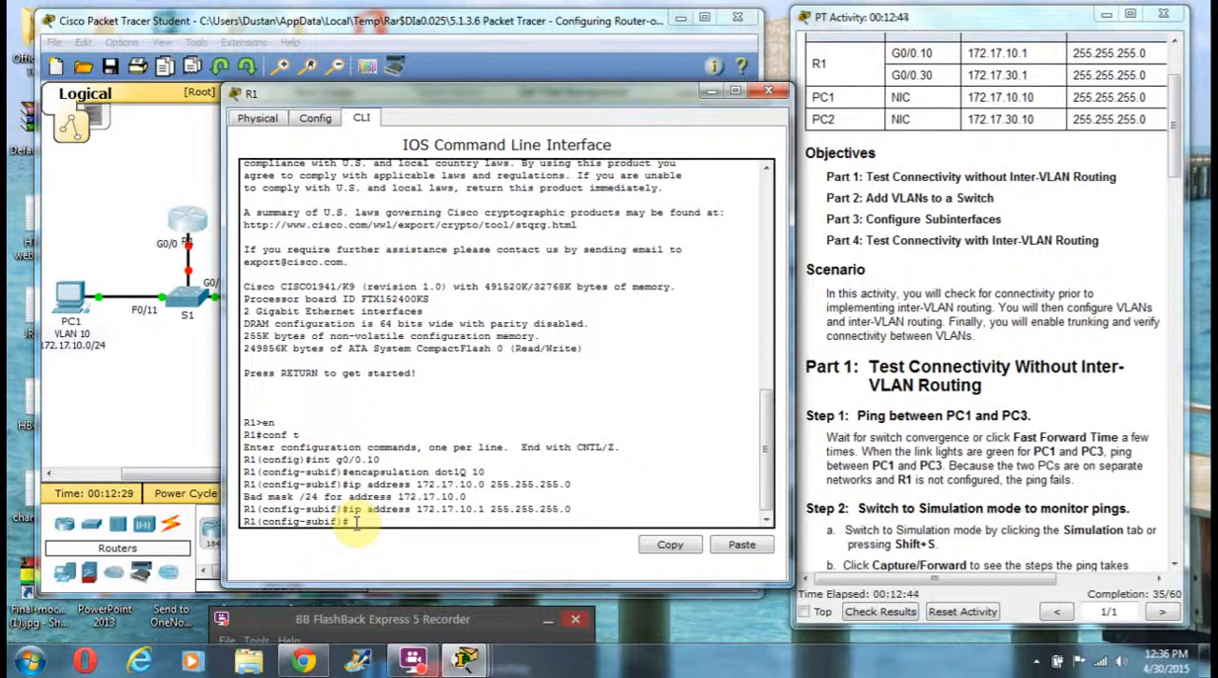
Step: Leave the G0/0.10 configuration, create subinterface G0/0.30 on R1 and set its encapsulation type to dot1Q
{"action": "type", "text": "exit"}
{"action": "key", "text": "Return"}
{"action": "type", "text": "int g0/0"}
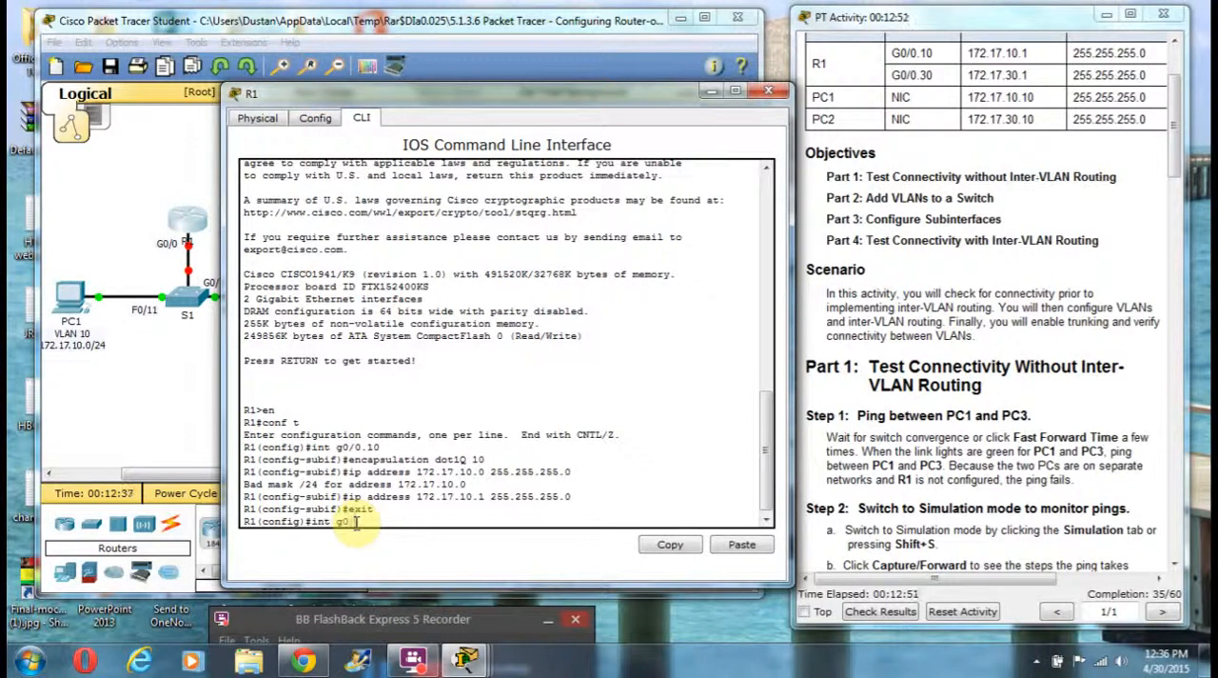
{"action": "type", "text": ".30"}
{"action": "key", "text": "Return"}
{"action": "type", "text": "encapsu"}
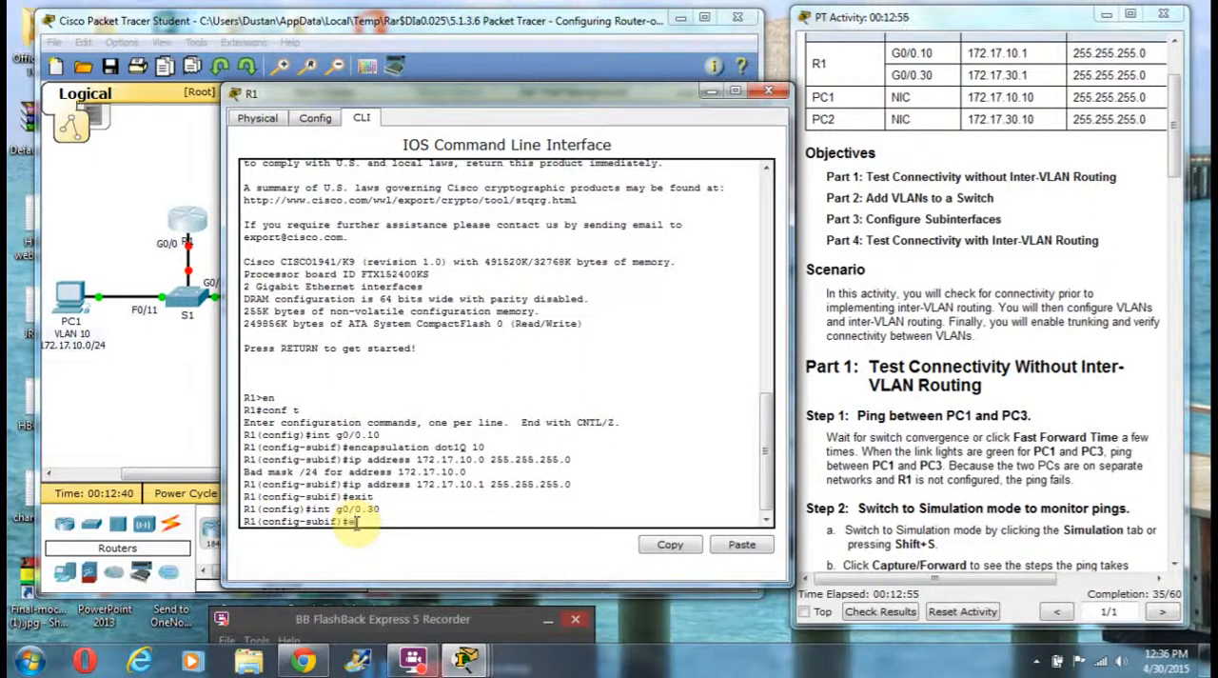
{"action": "type", "text": "lation dot1Q"}
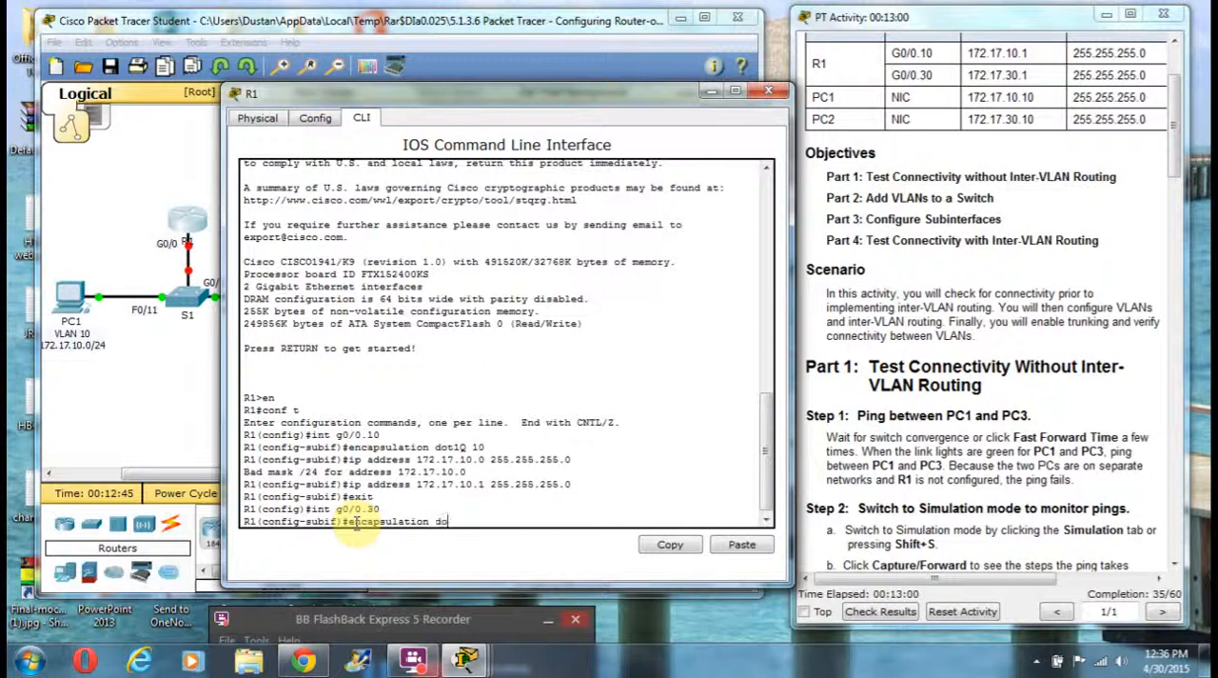